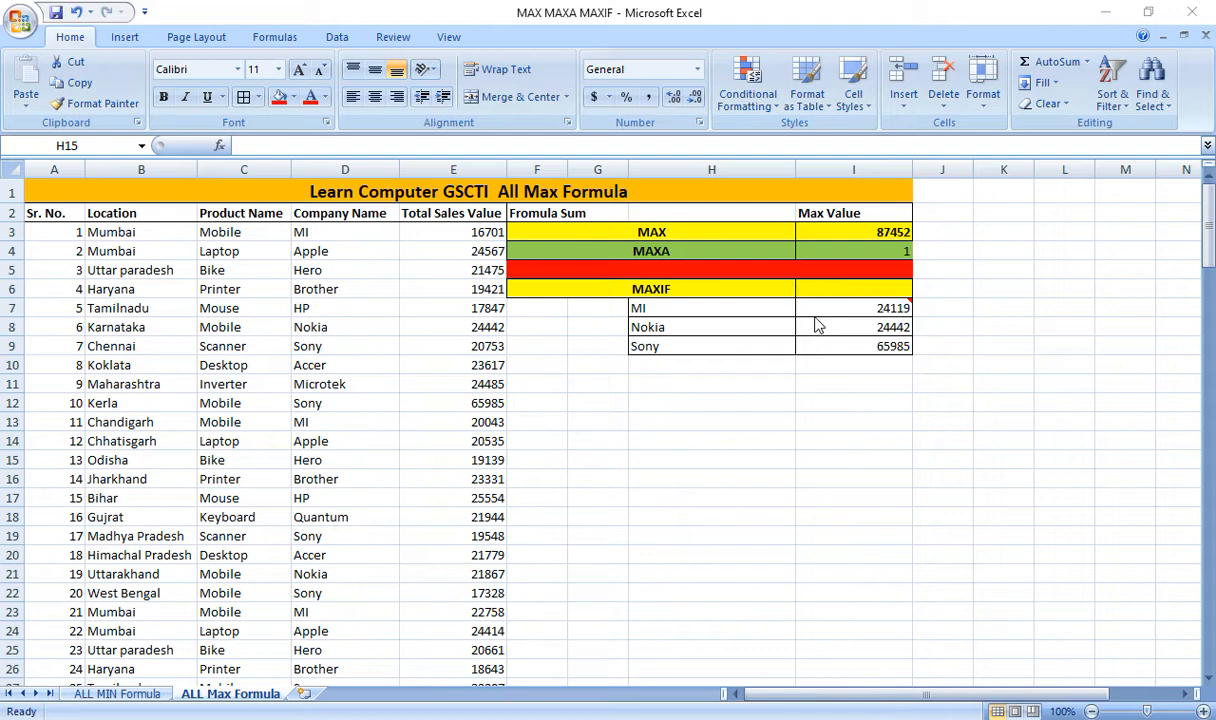
Clear the MAX result in I3 and enter =MAX(E3:E61) over the Total Sales Value column.
left_click(862, 232)
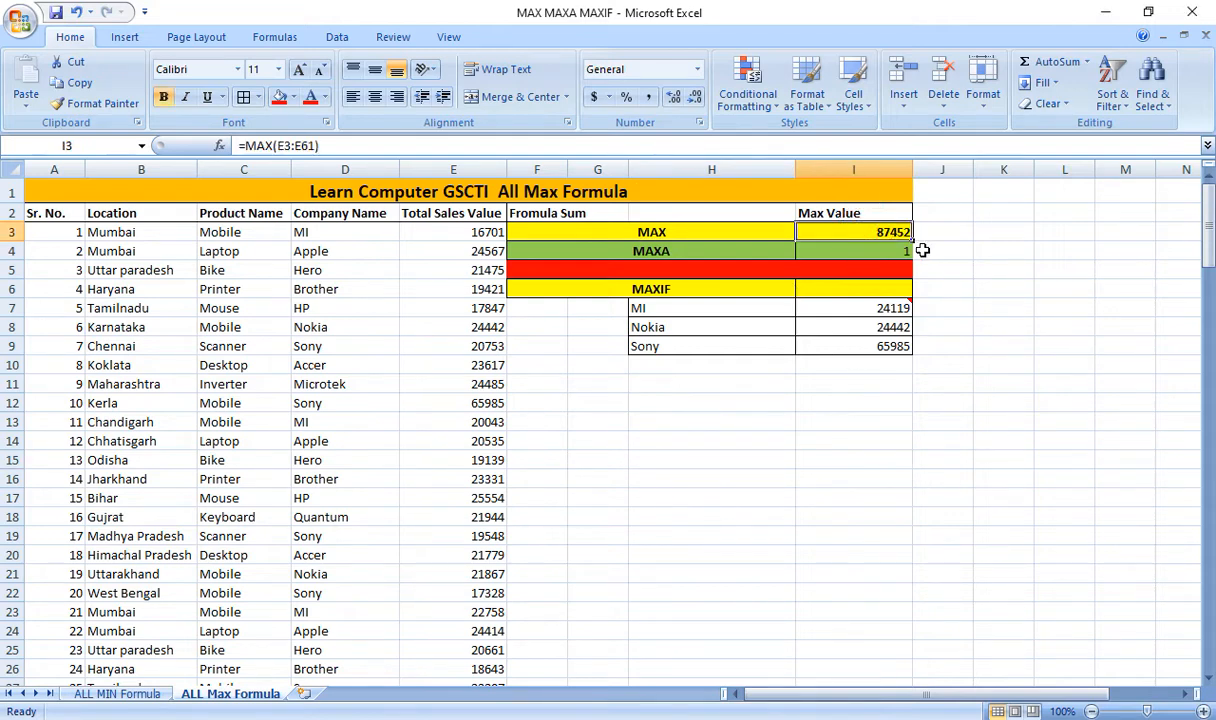
key("Delete")
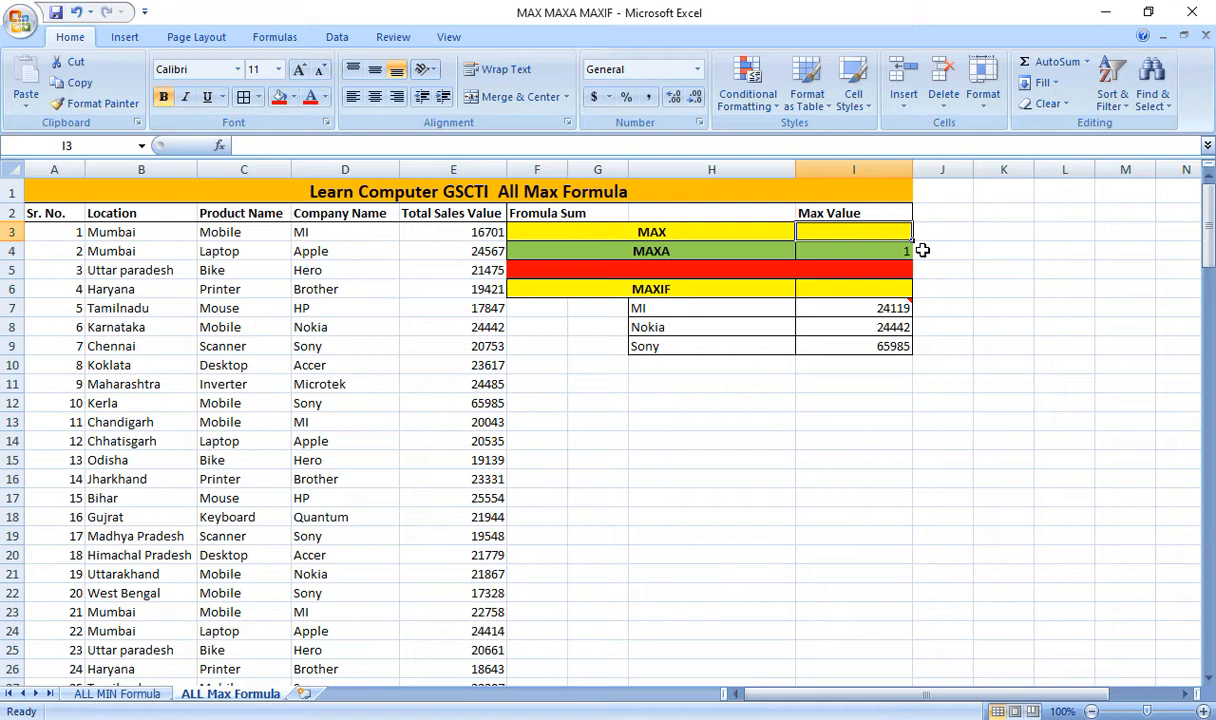
type("=")
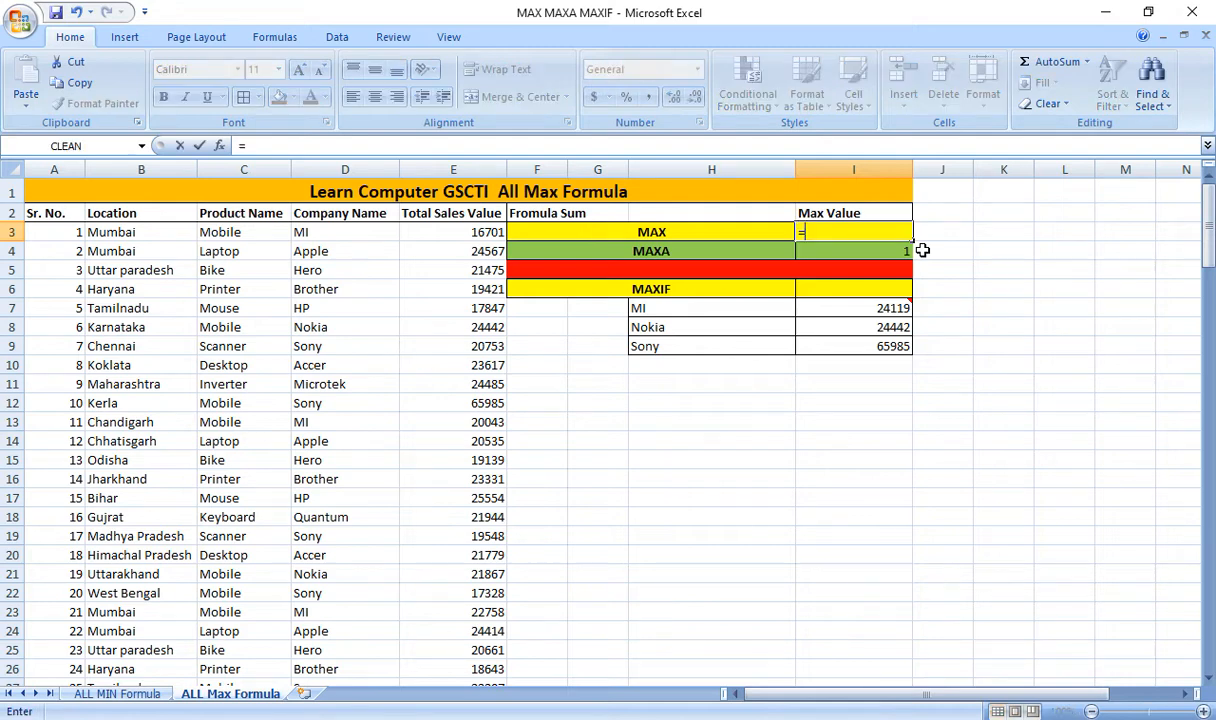
type("max(")
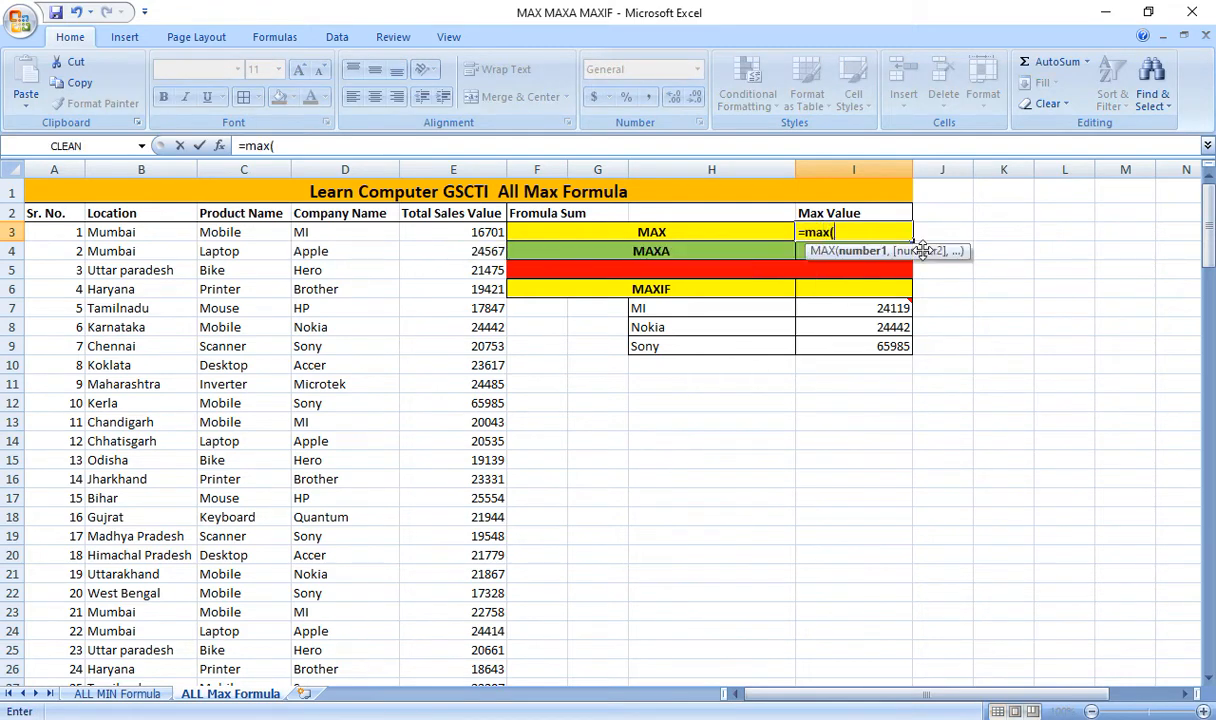
left_click(484, 231)
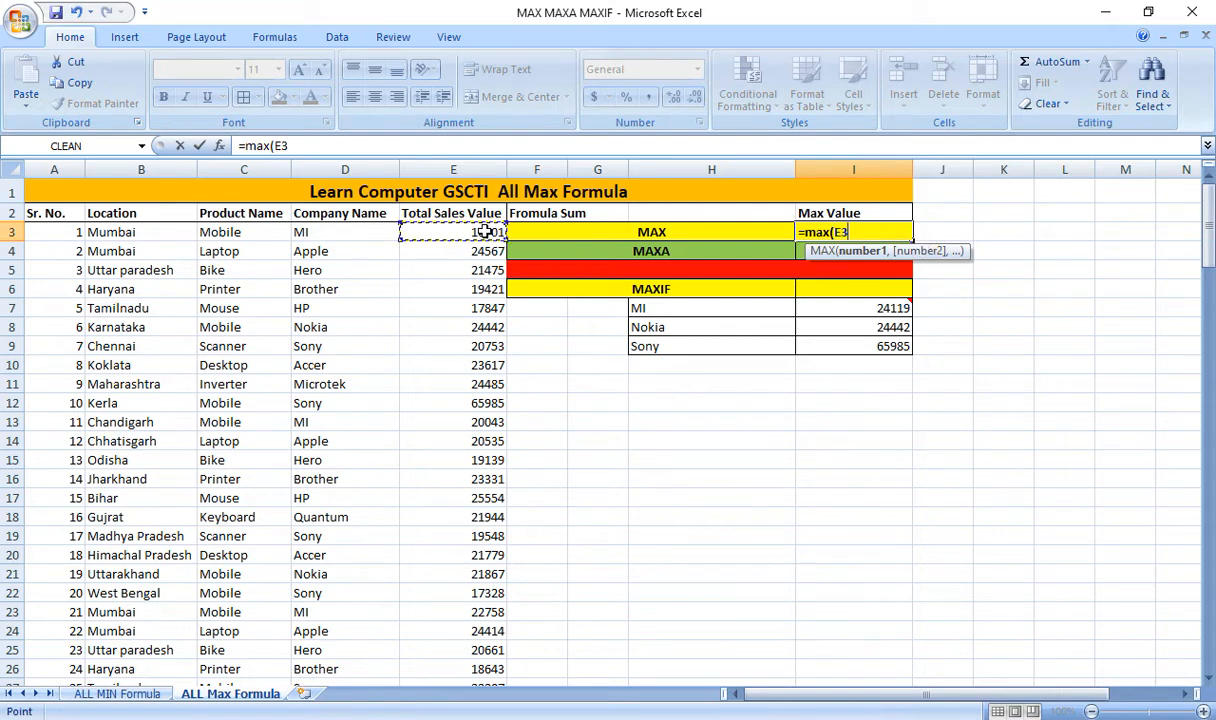
key("ctrl+shift+Down")
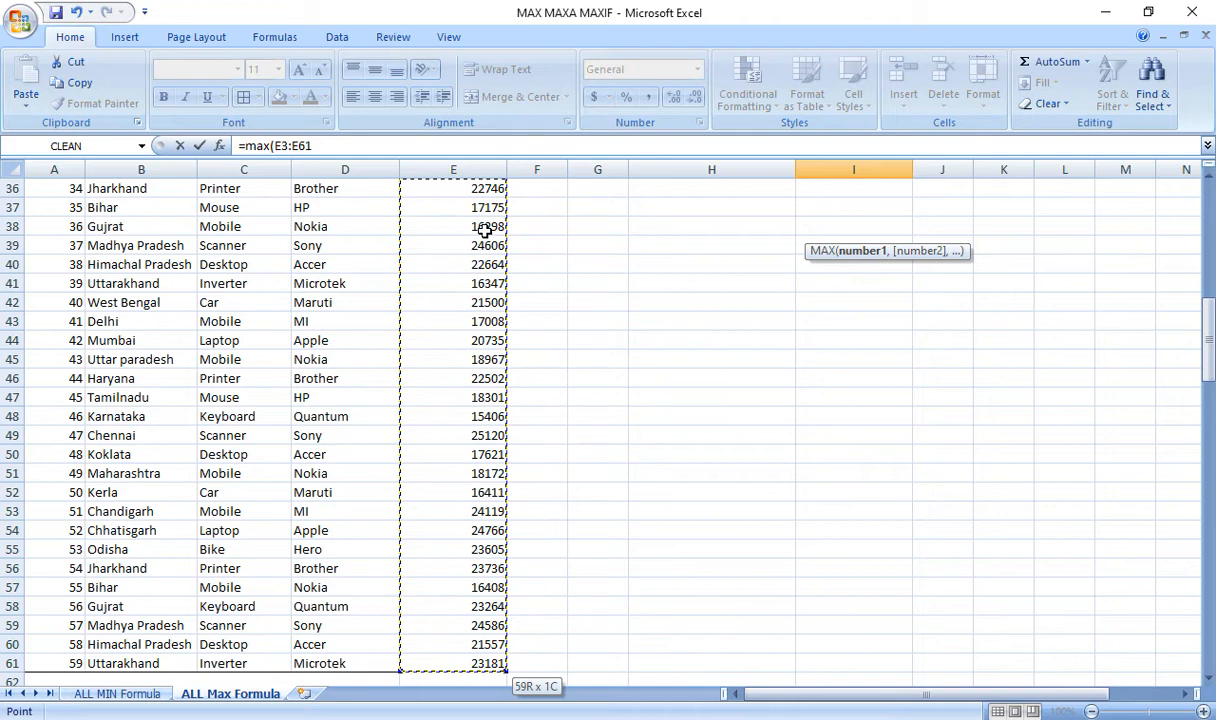
type(")")
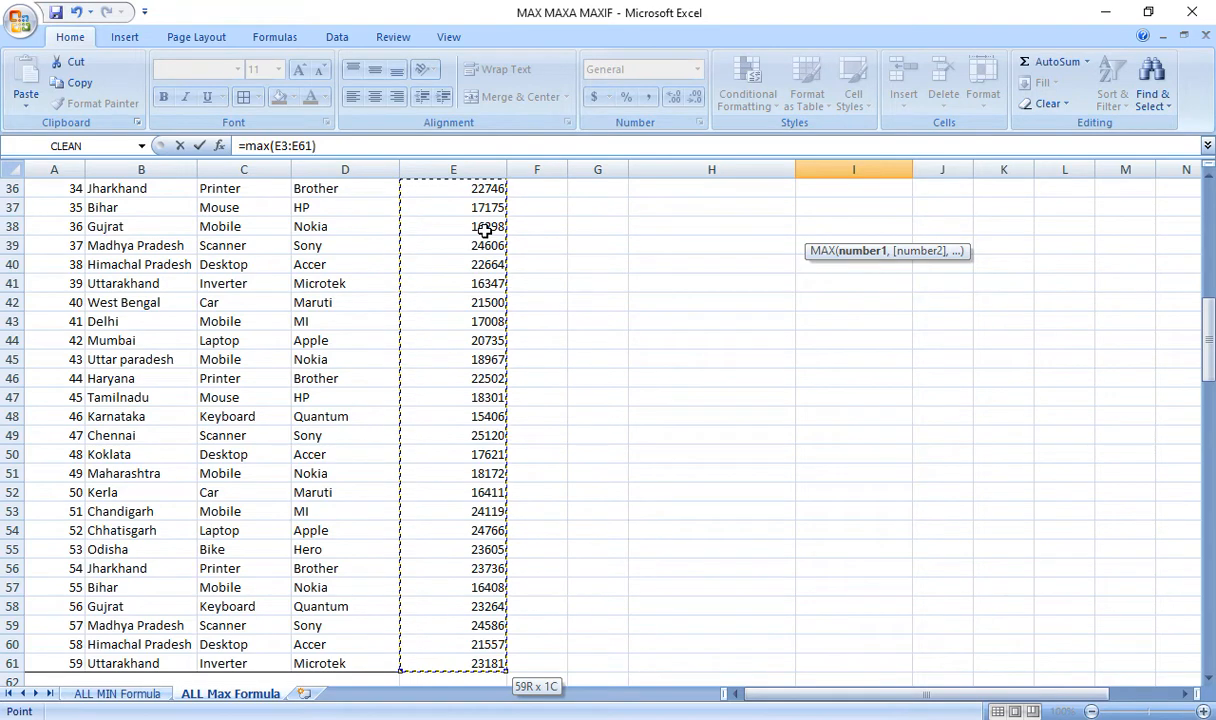
key("Return")
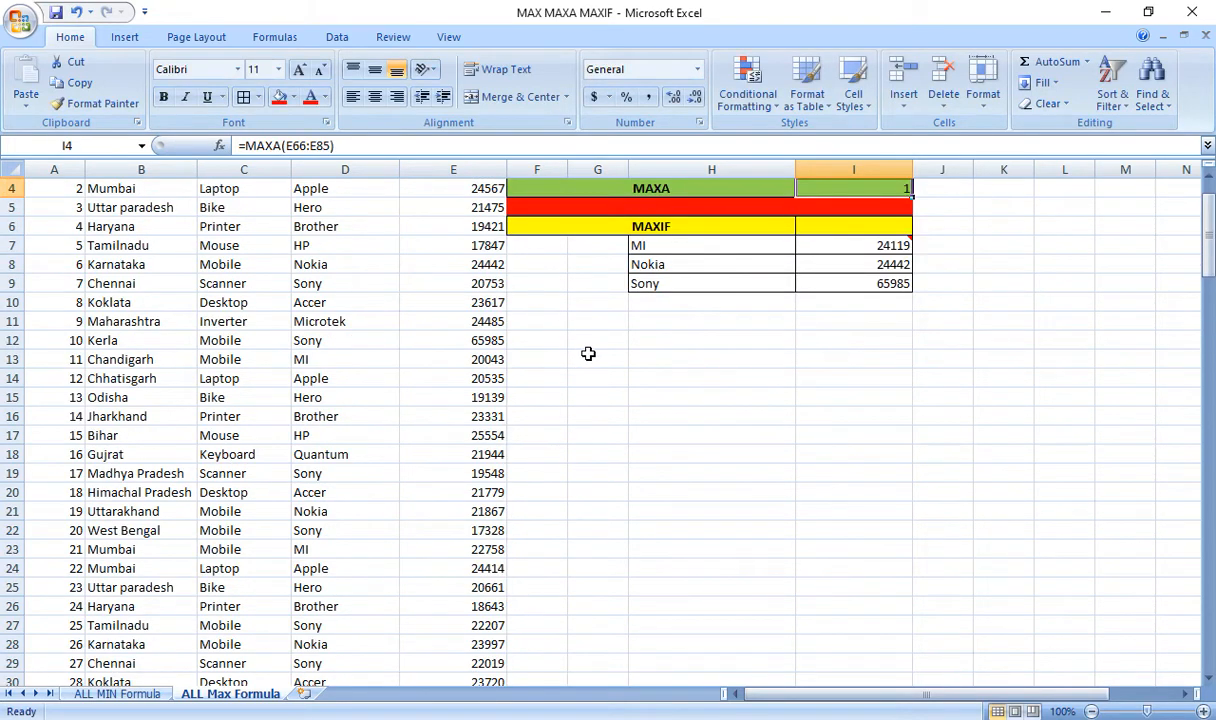
In the MAXA Formula table, enter =MAXA(E66:E85) in the Max Value cell I66.
scroll(580, 353, "up", 1)
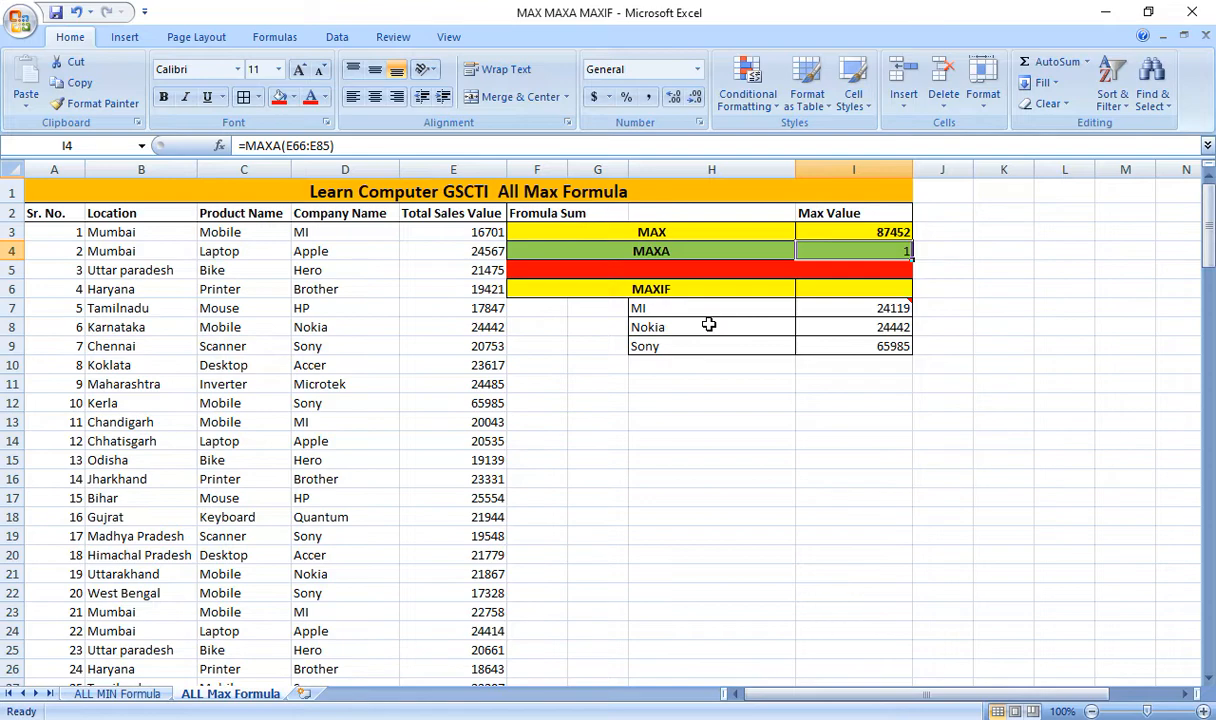
scroll(709, 325, "down", 20)
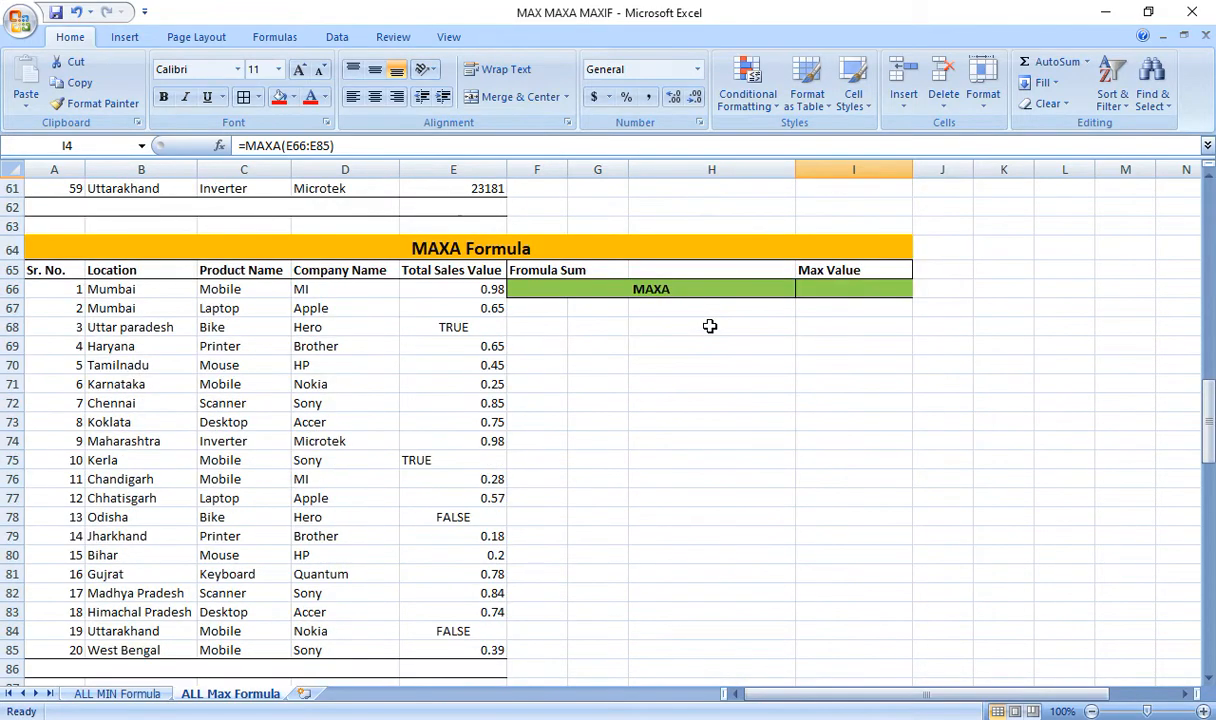
left_click(844, 290)
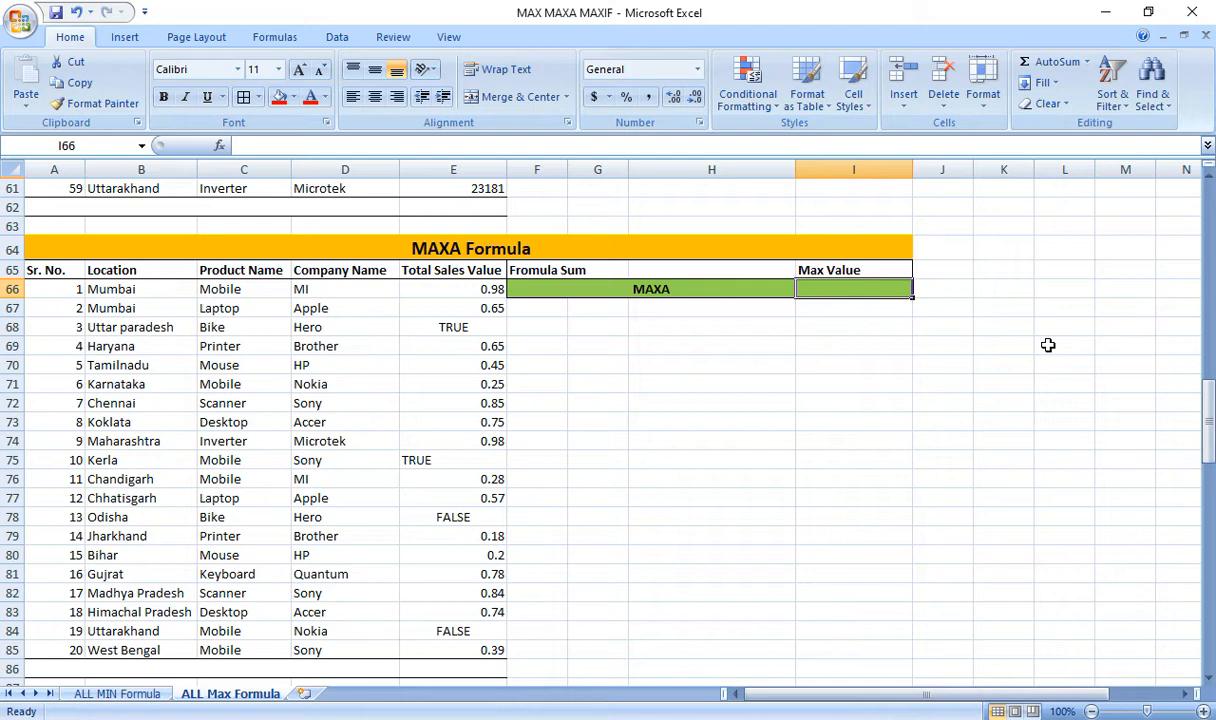
type("=max")
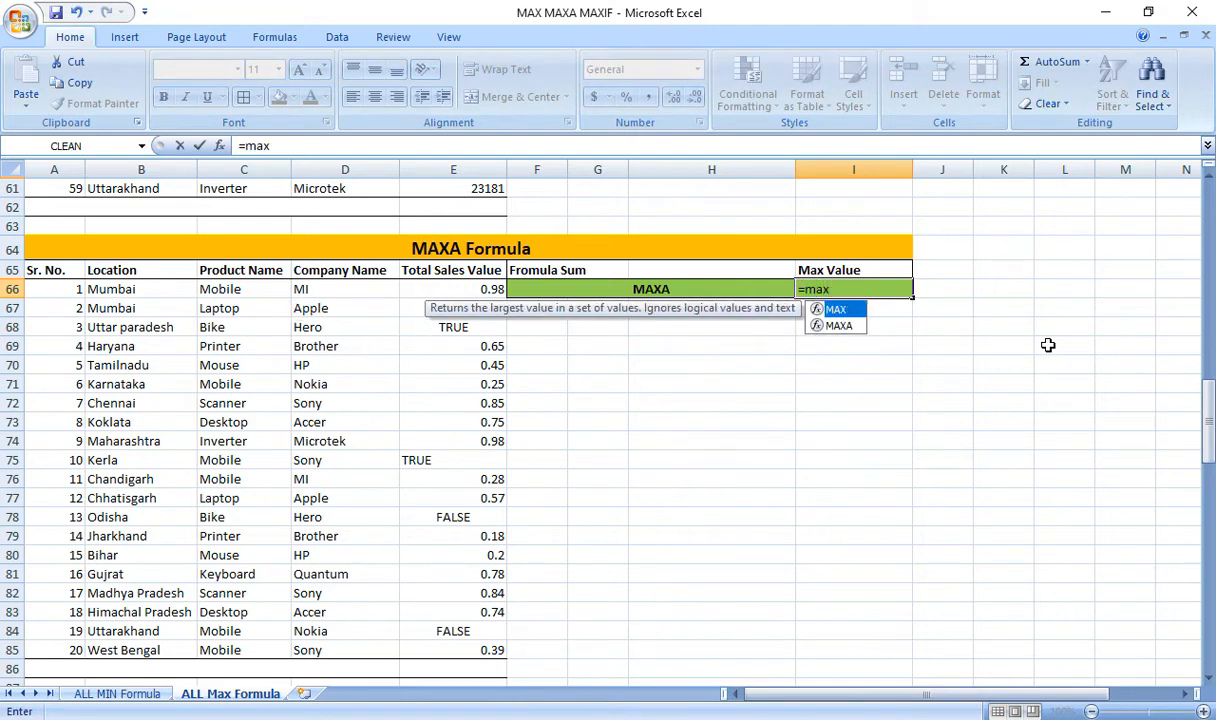
key("Down")
key("Tab")
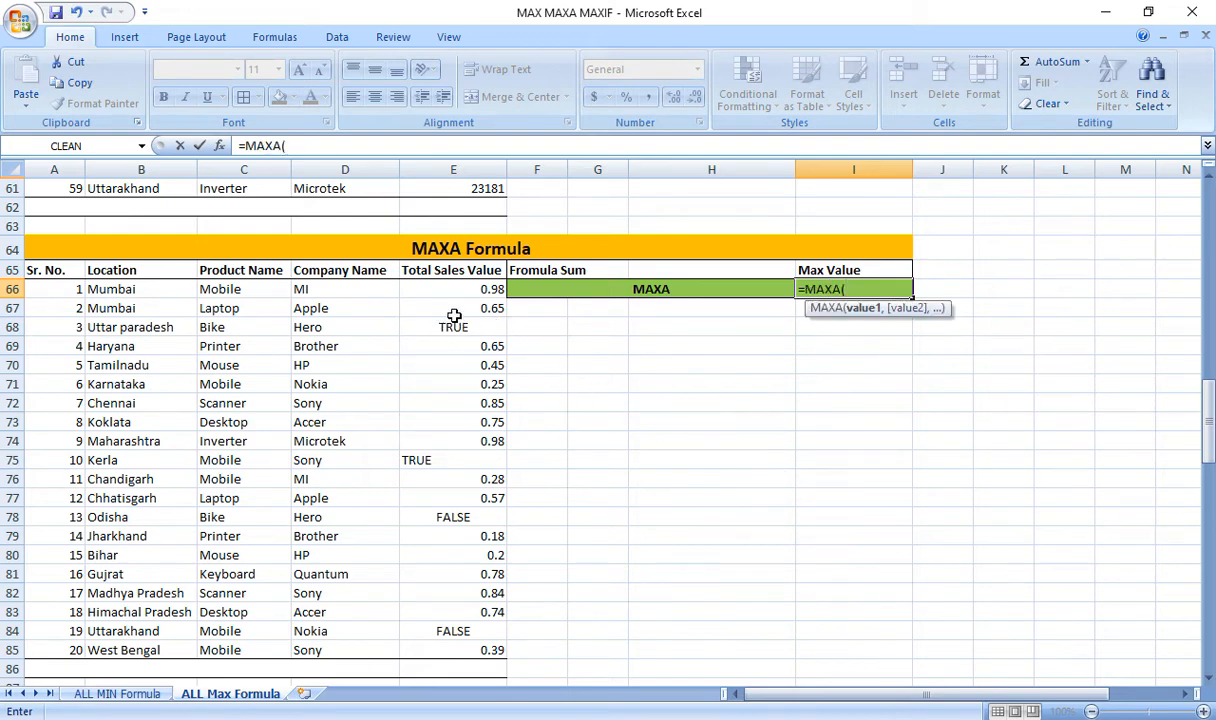
left_click(484, 288)
left_click_drag(487, 287, 505, 655)
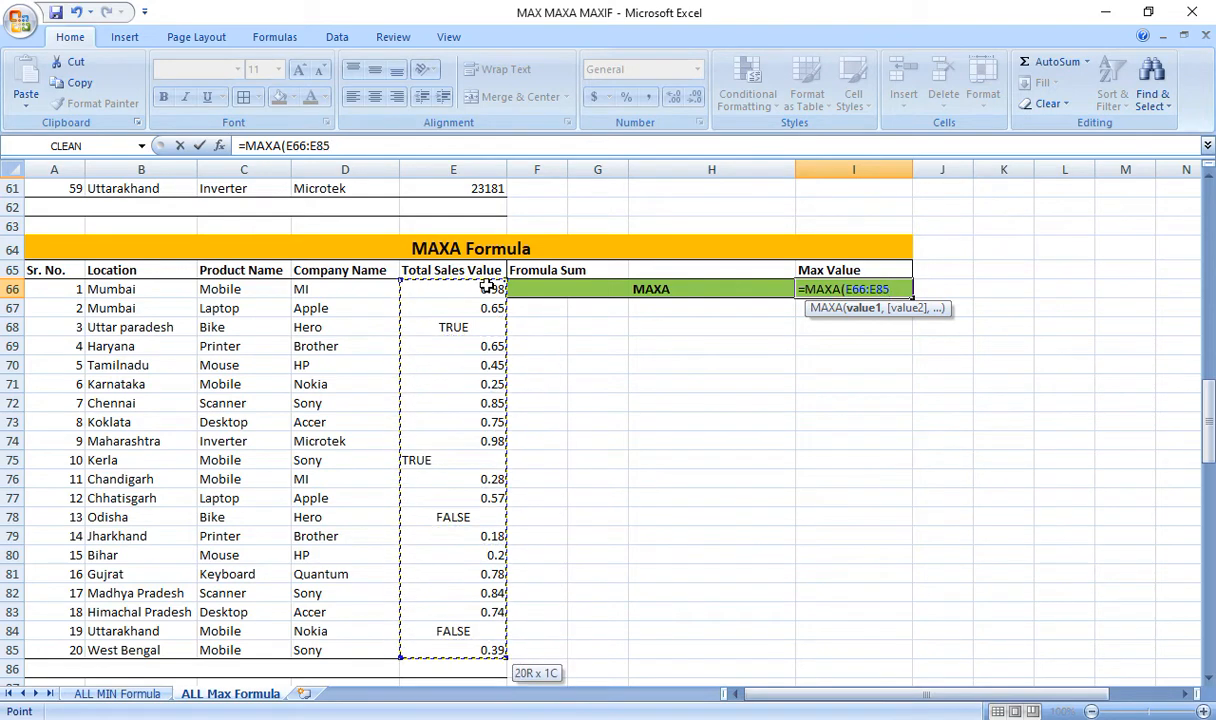
type(")")
key("Return")
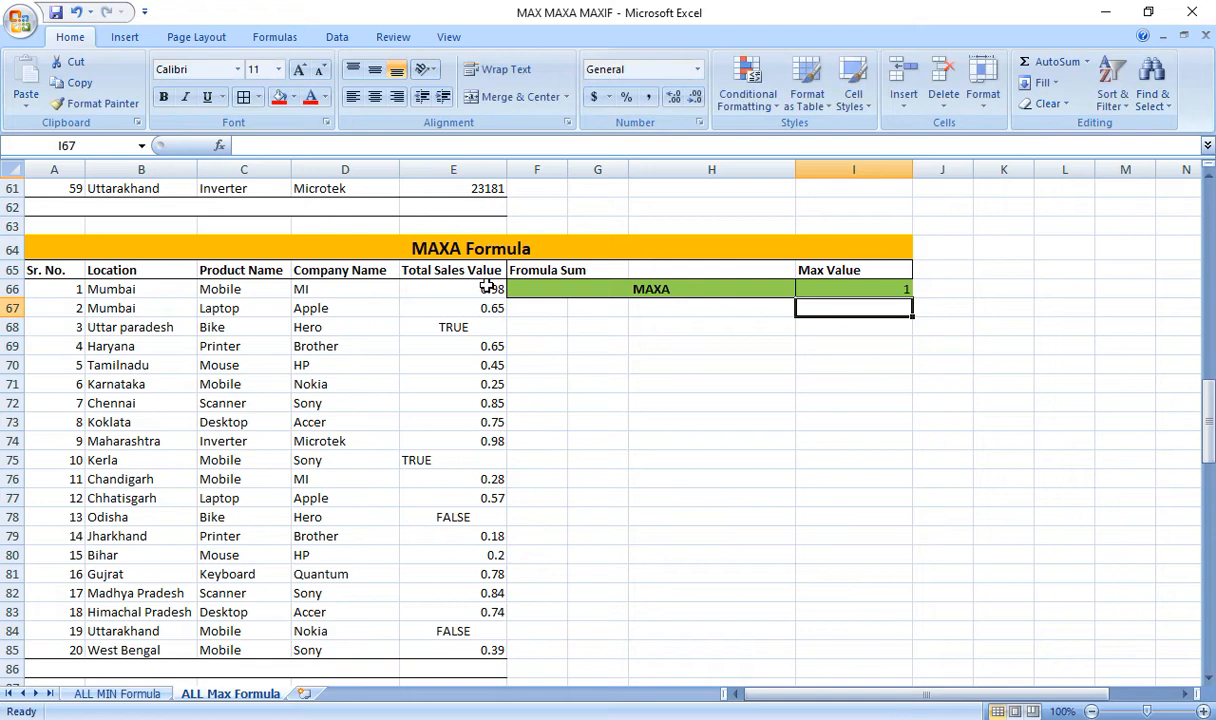
key("Up")
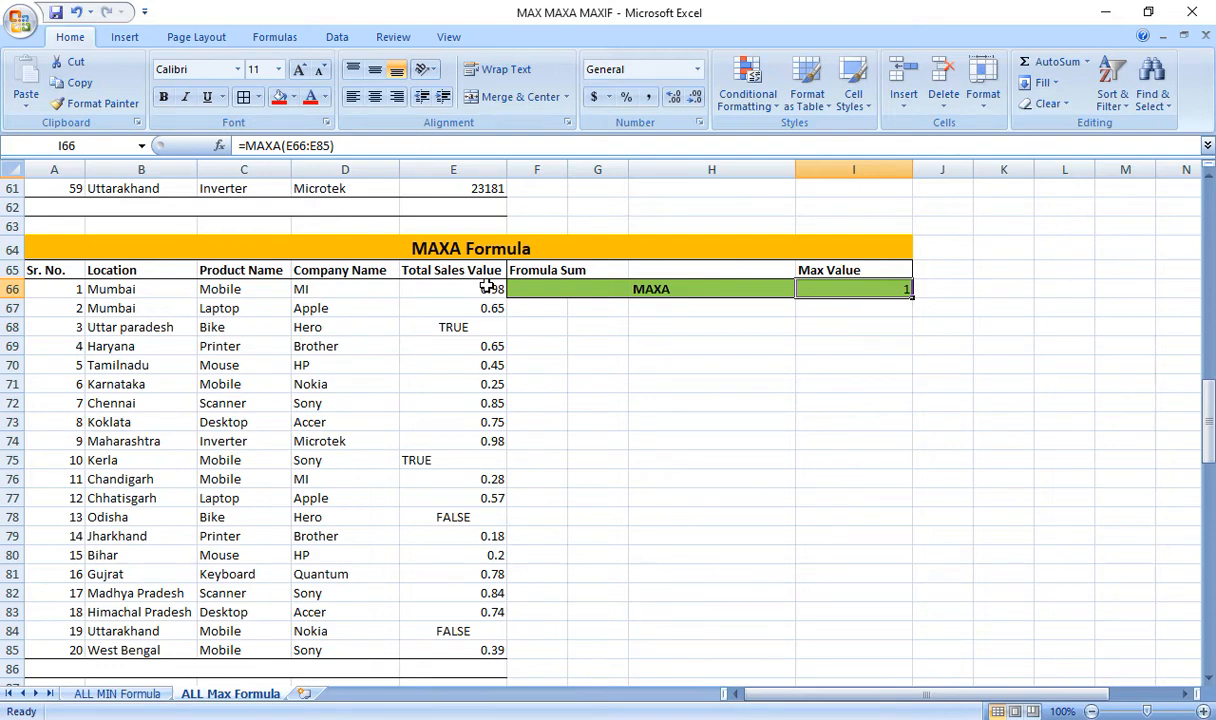
Clear the existing Max Value formulas for MI, Nokia and Sony in I91:I93 of the Maxif Formula table.
scroll(575, 307, "down", 6)
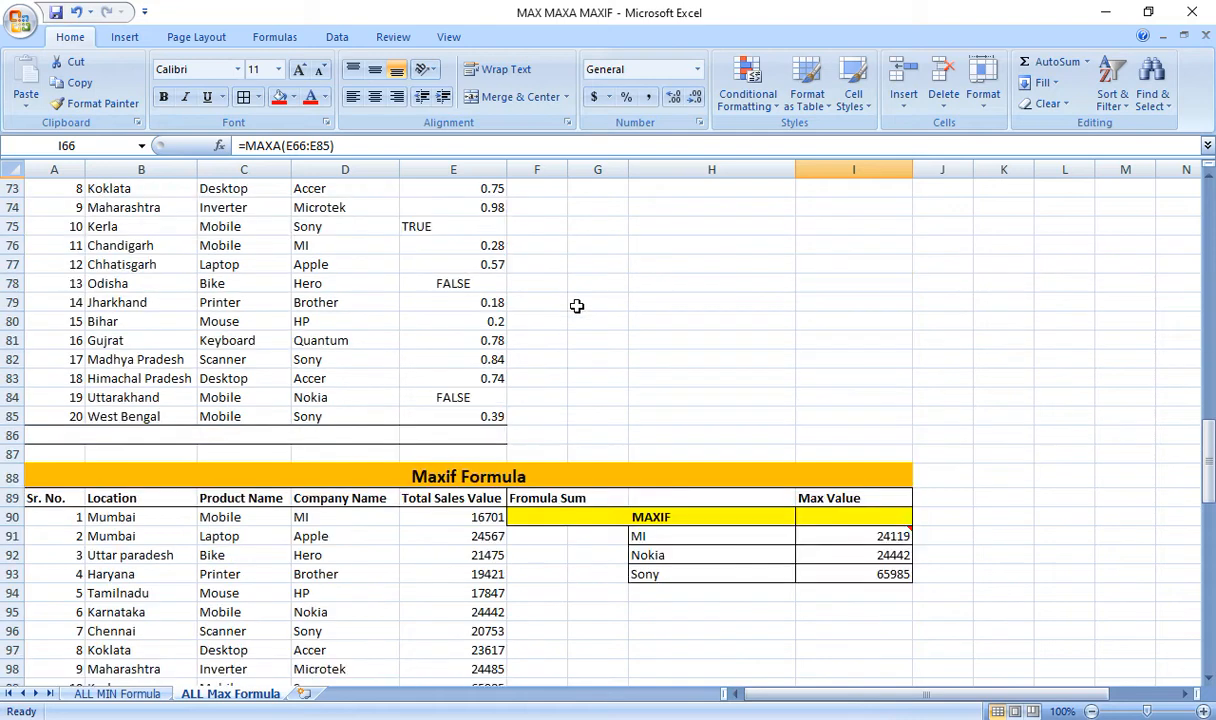
scroll(610, 351, "down", 2)
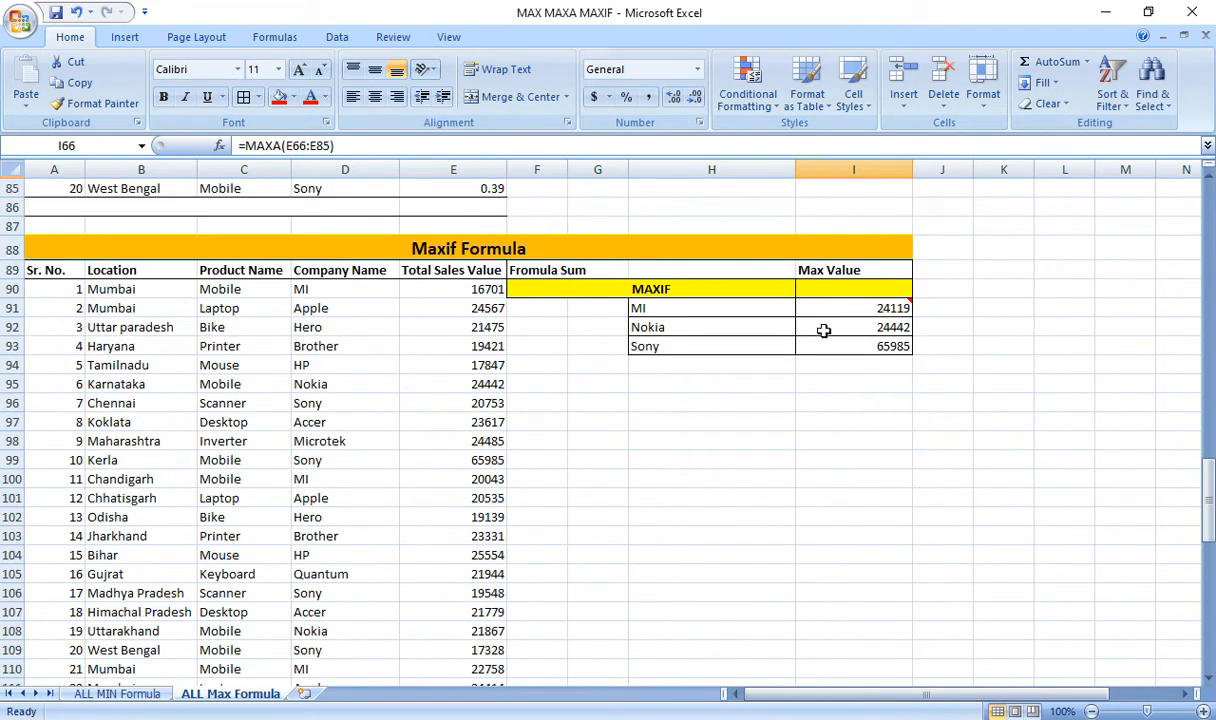
left_click_drag(849, 309, 855, 342)
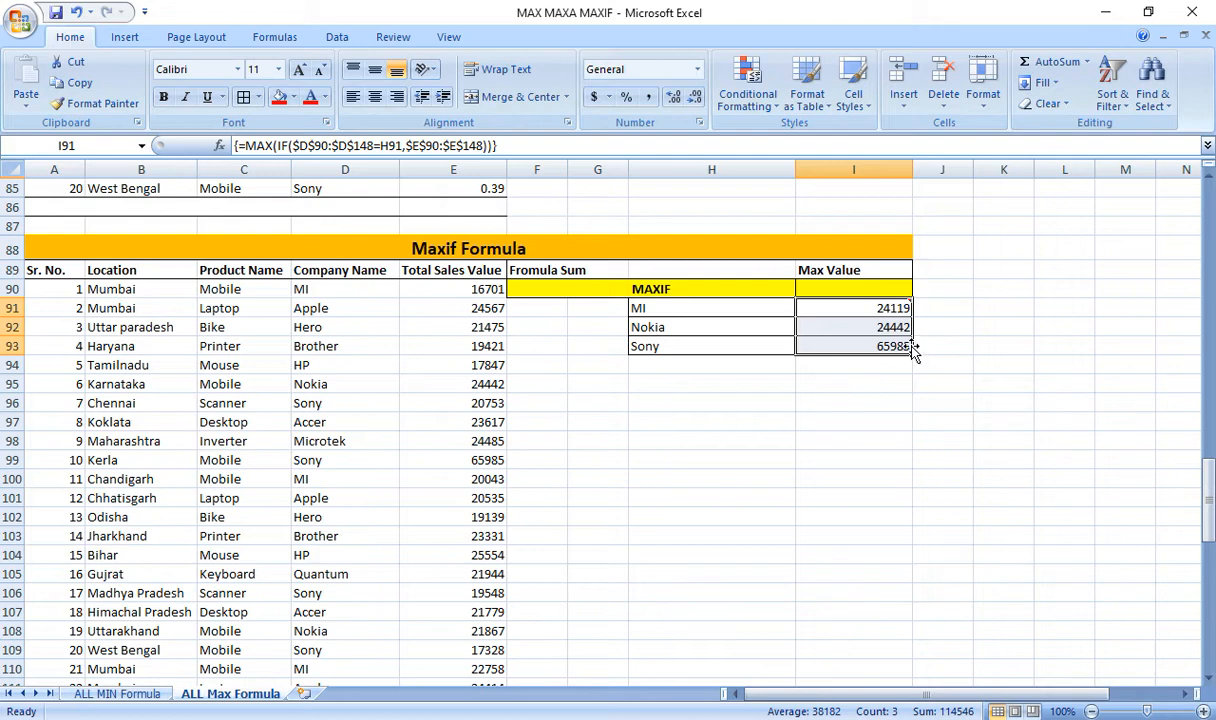
key("Delete")
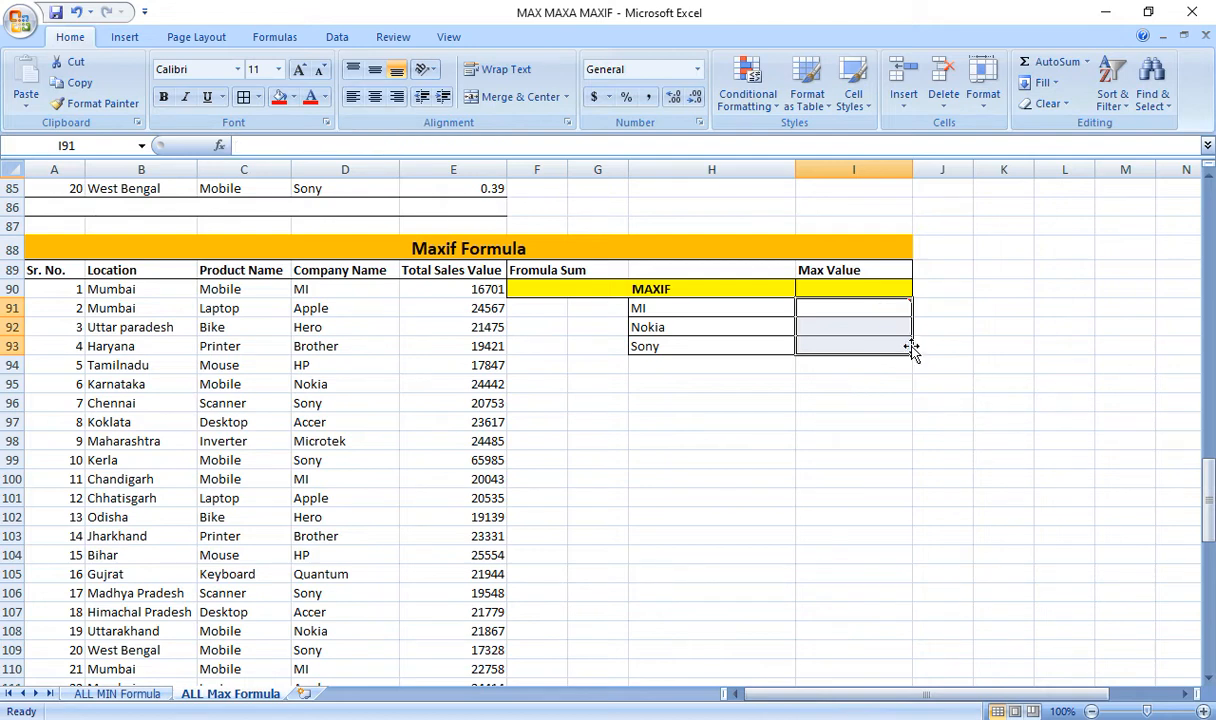
Begin the MI formula in I91 with an IF function nested inside MAX, =MAX(IF(.
left_click(845, 308)
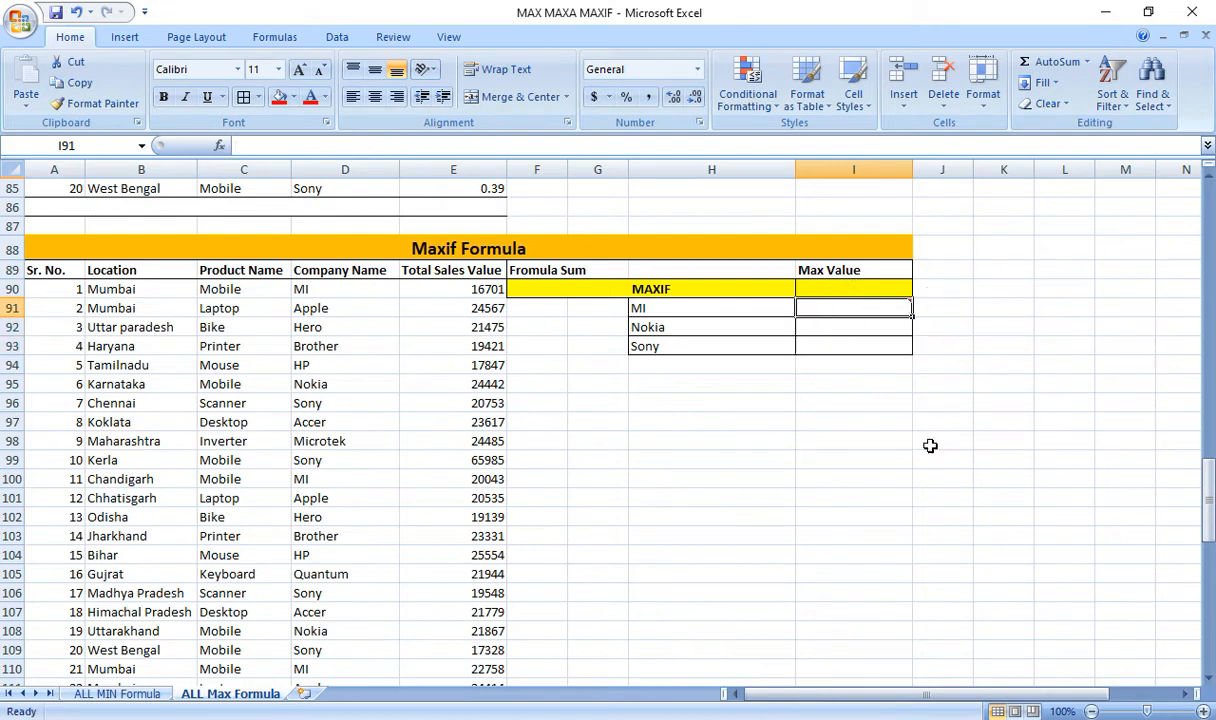
key("Down")
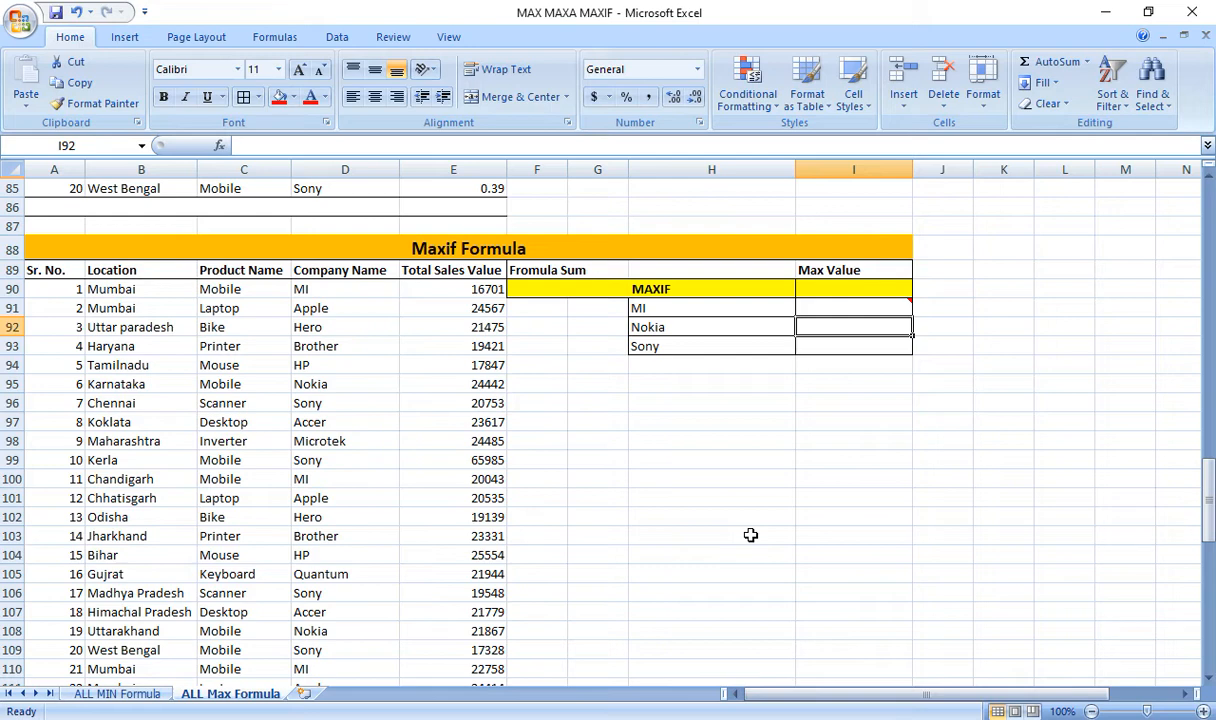
key("Up")
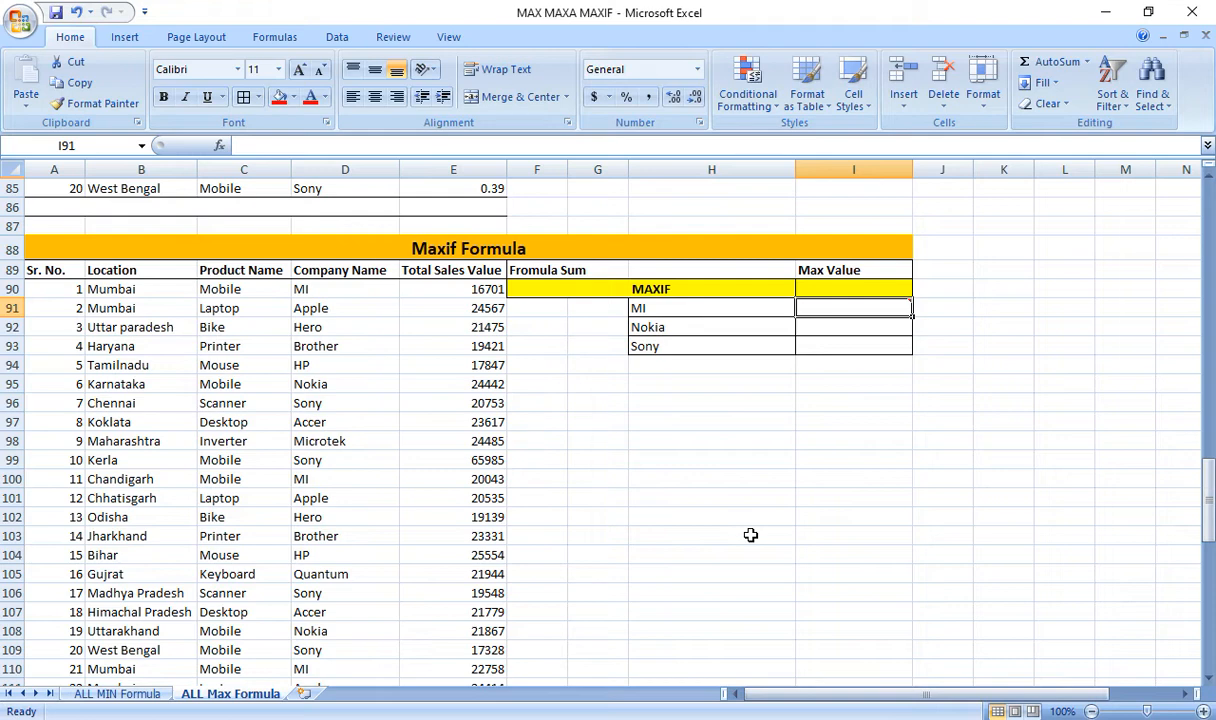
type("=")
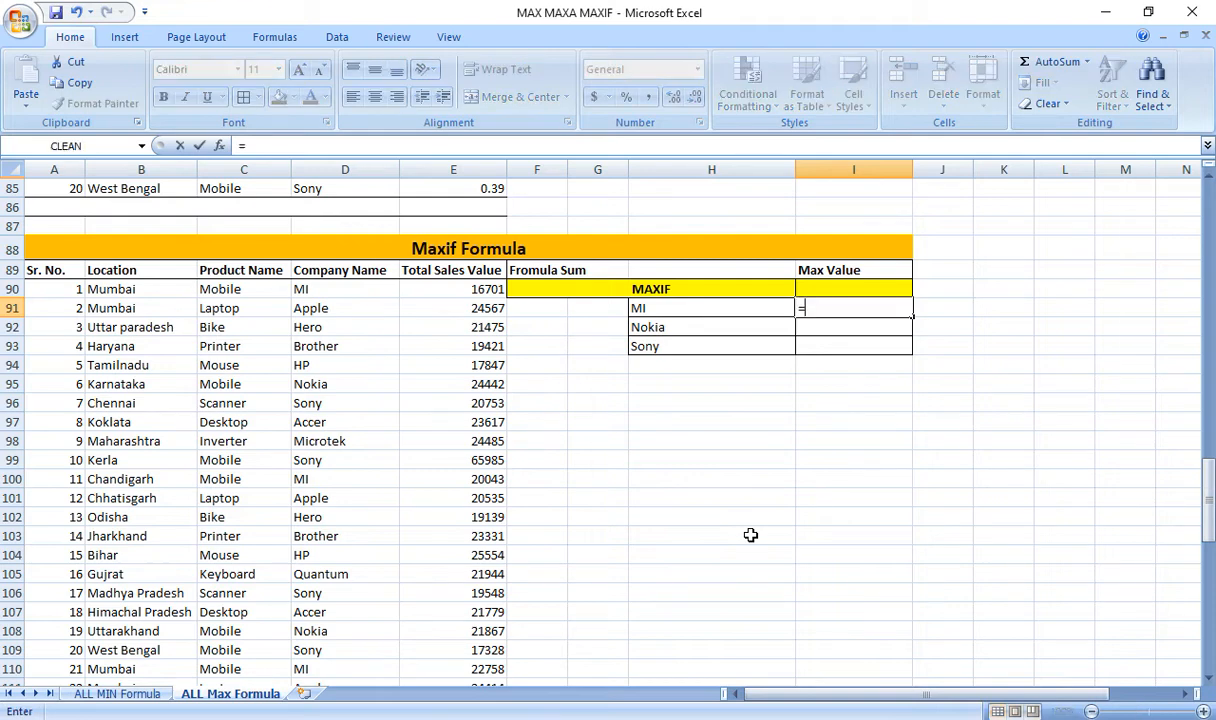
type("max")
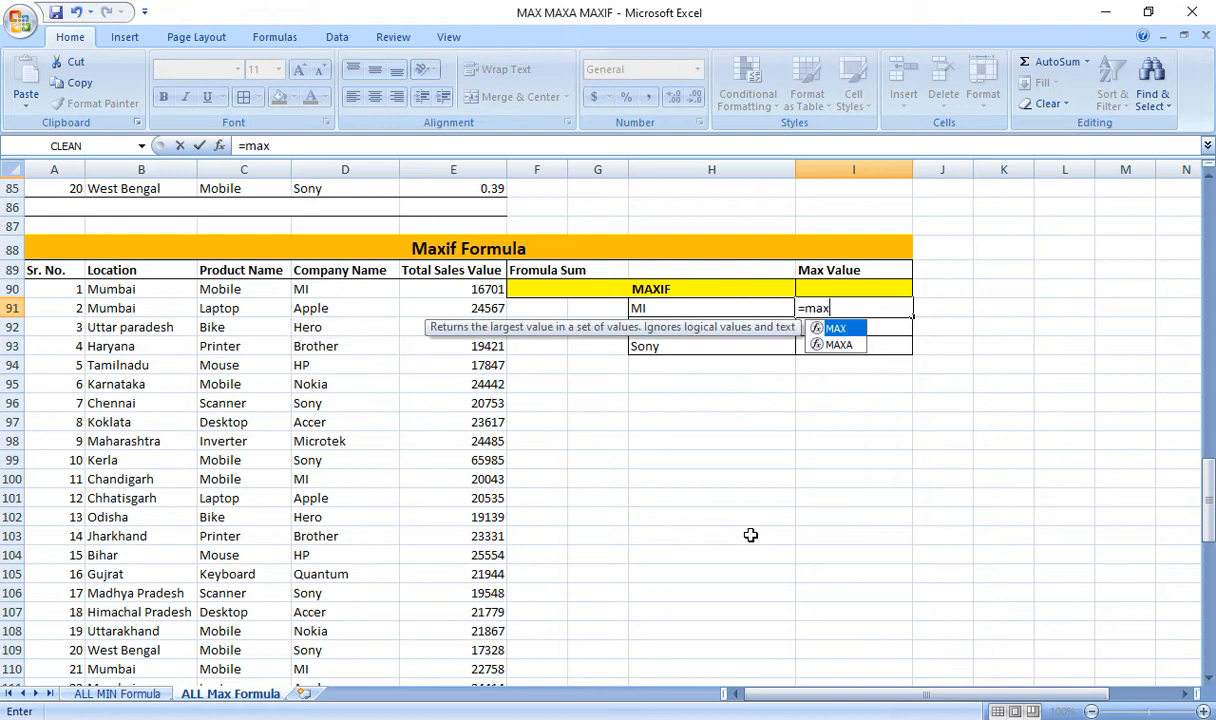
key("Tab")
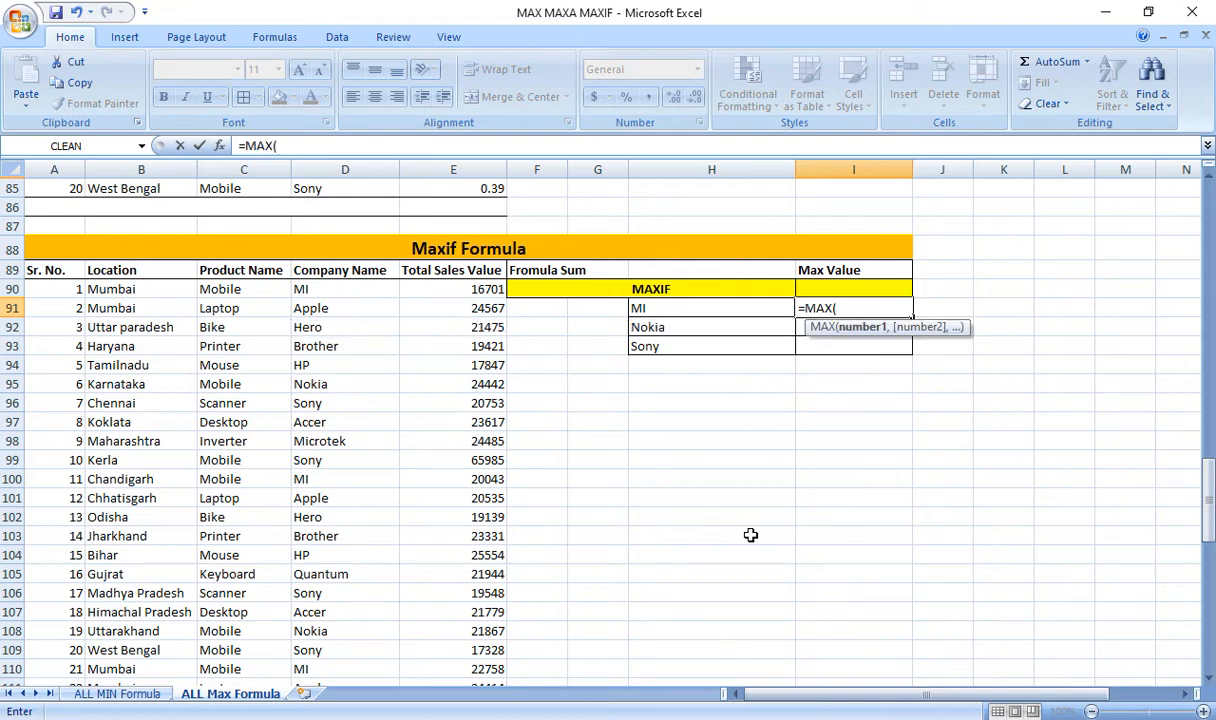
type("if")
key("Tab")
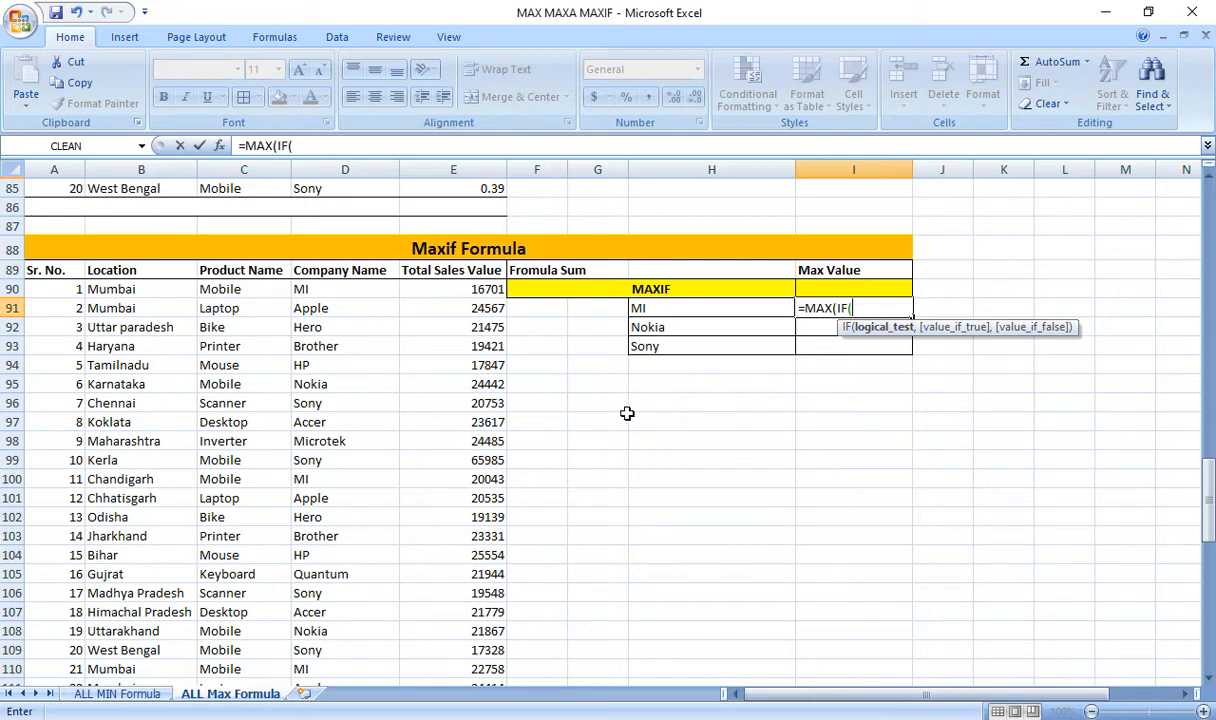
Add the logical test D90:D148=H91 to the IF function, comparing company names with MI, followed by a comma.
left_click(340, 291)
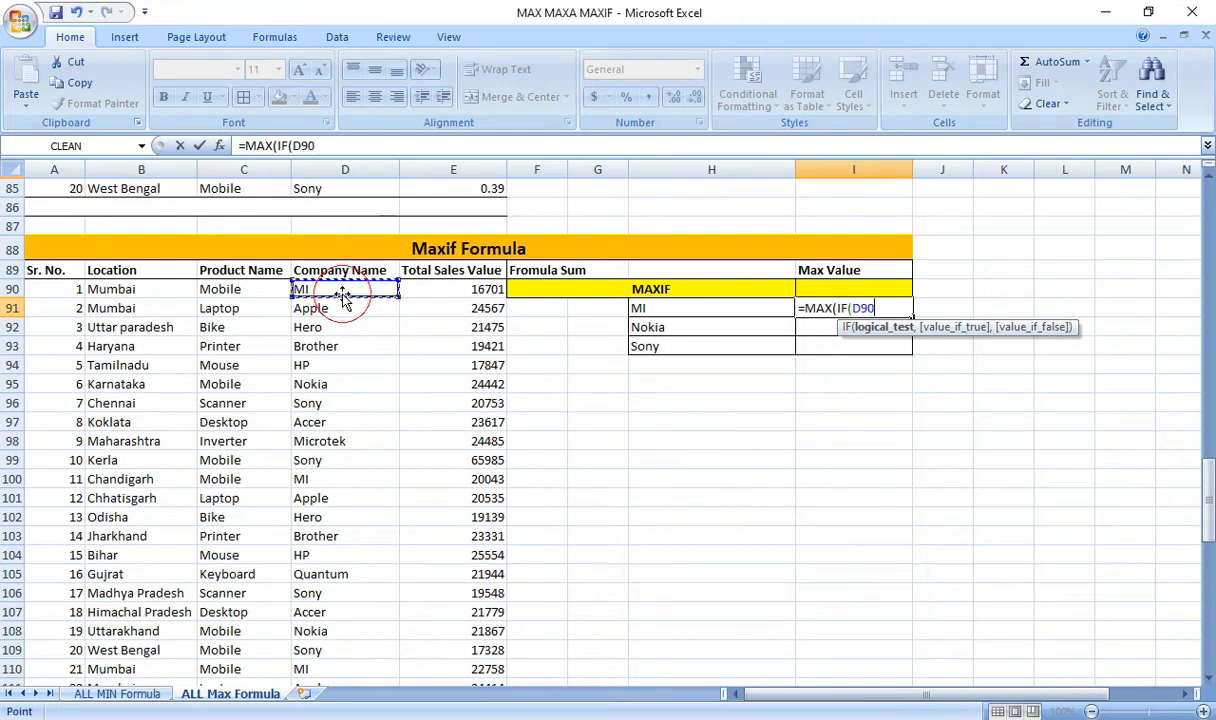
key("ctrl+shift+Down")
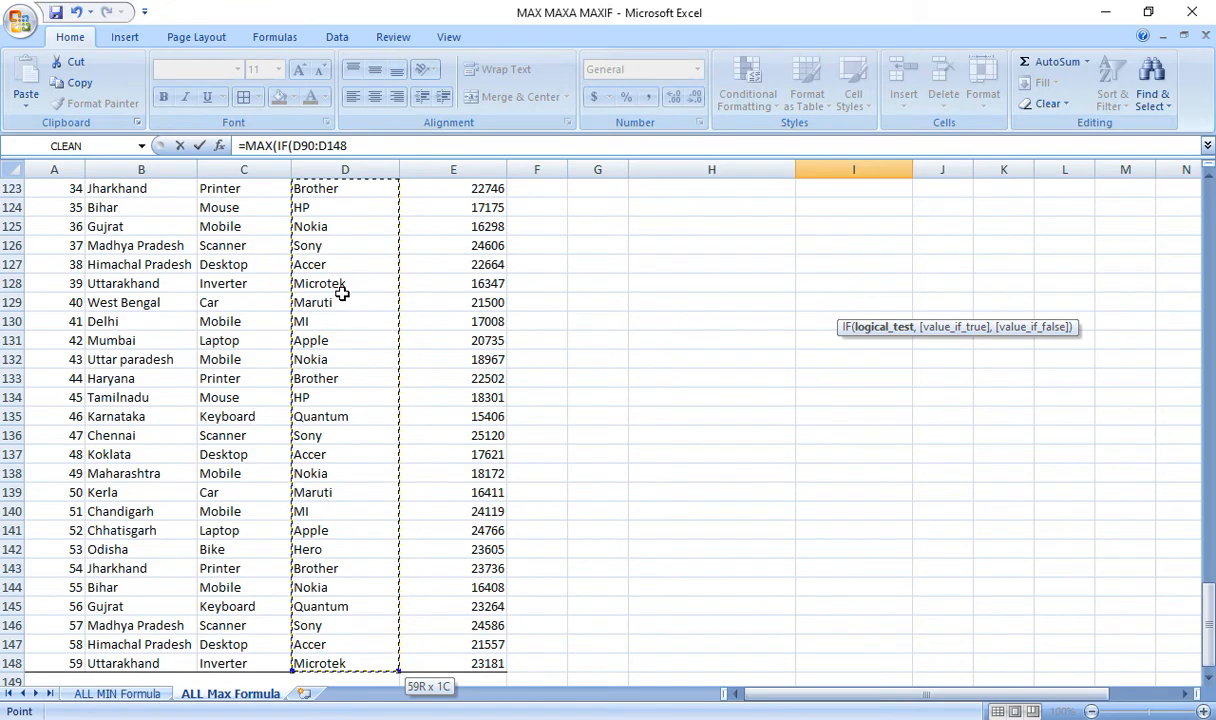
type("=")
scroll(598, 394, "up", 14)
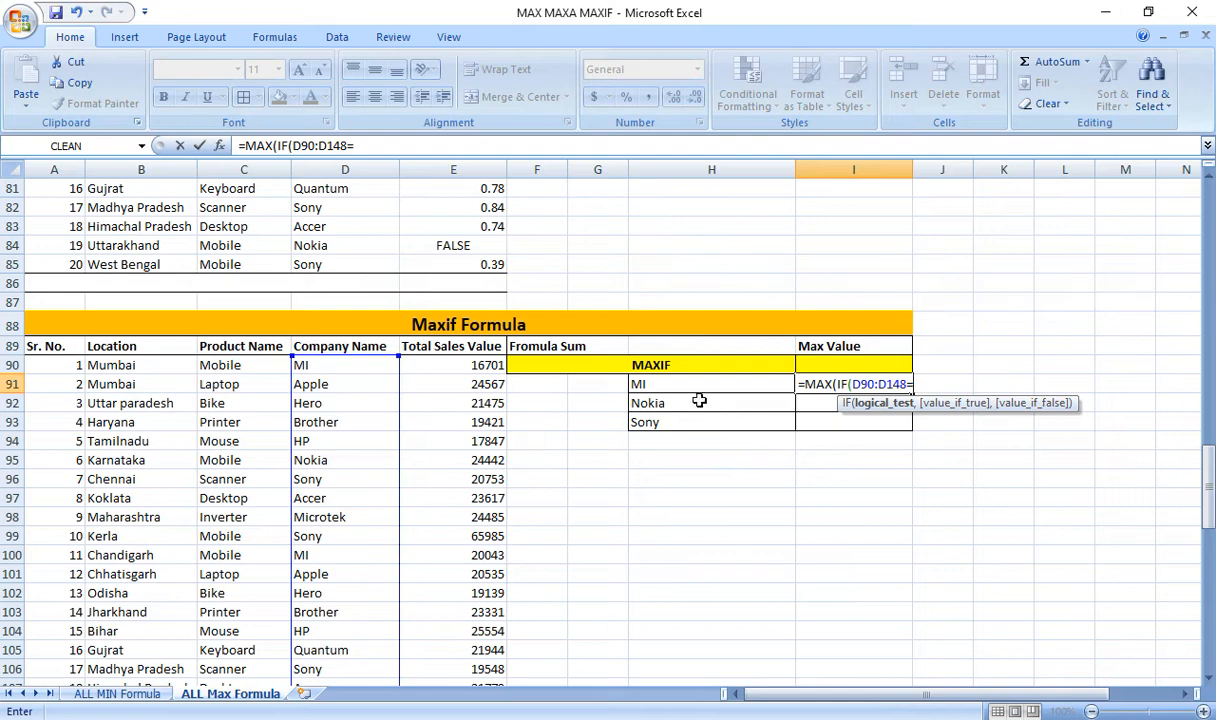
left_click(681, 384)
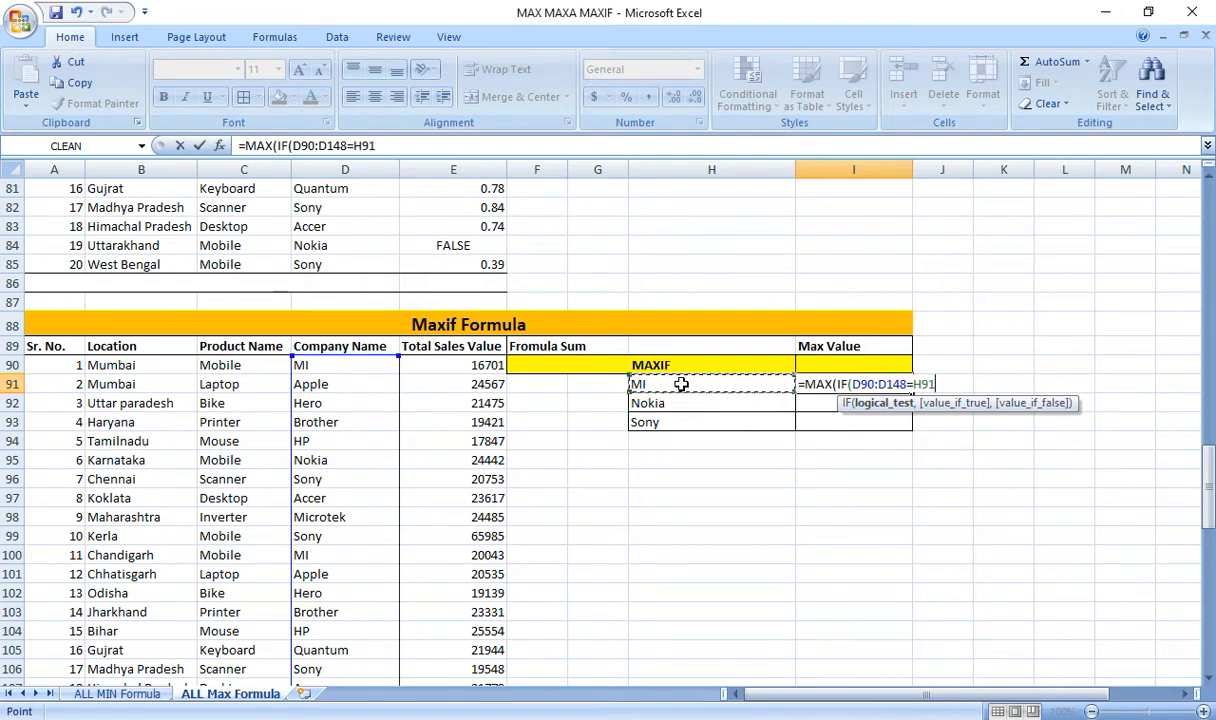
type(",")
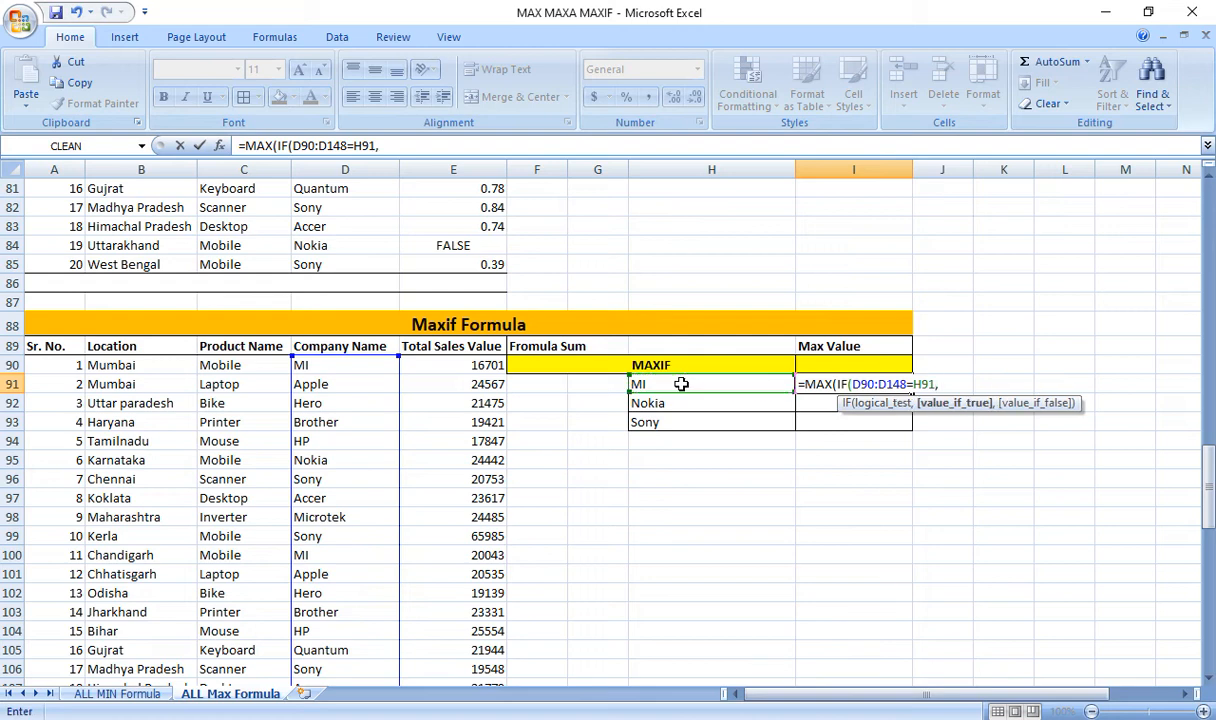
Make the company range absolute as $D$90:$D$148 and return to the formula's end for the value_if_true argument.
left_click(861, 384)
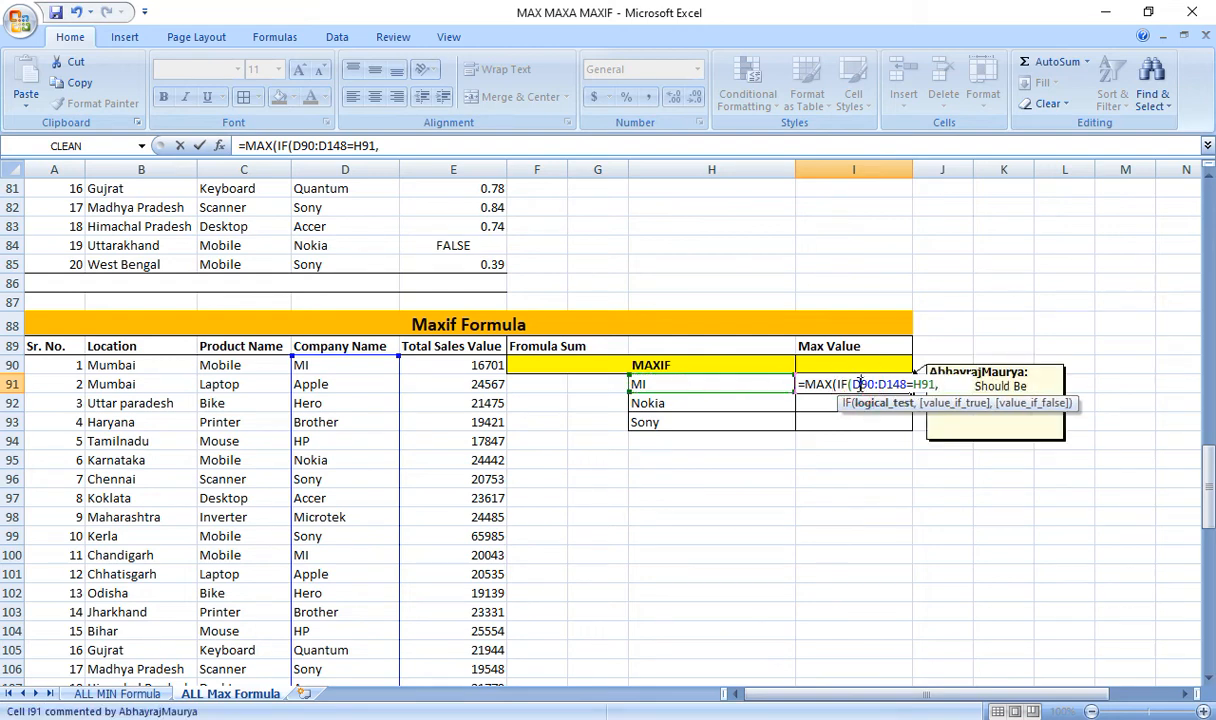
key("F4")
left_click(905, 384)
key("F4")
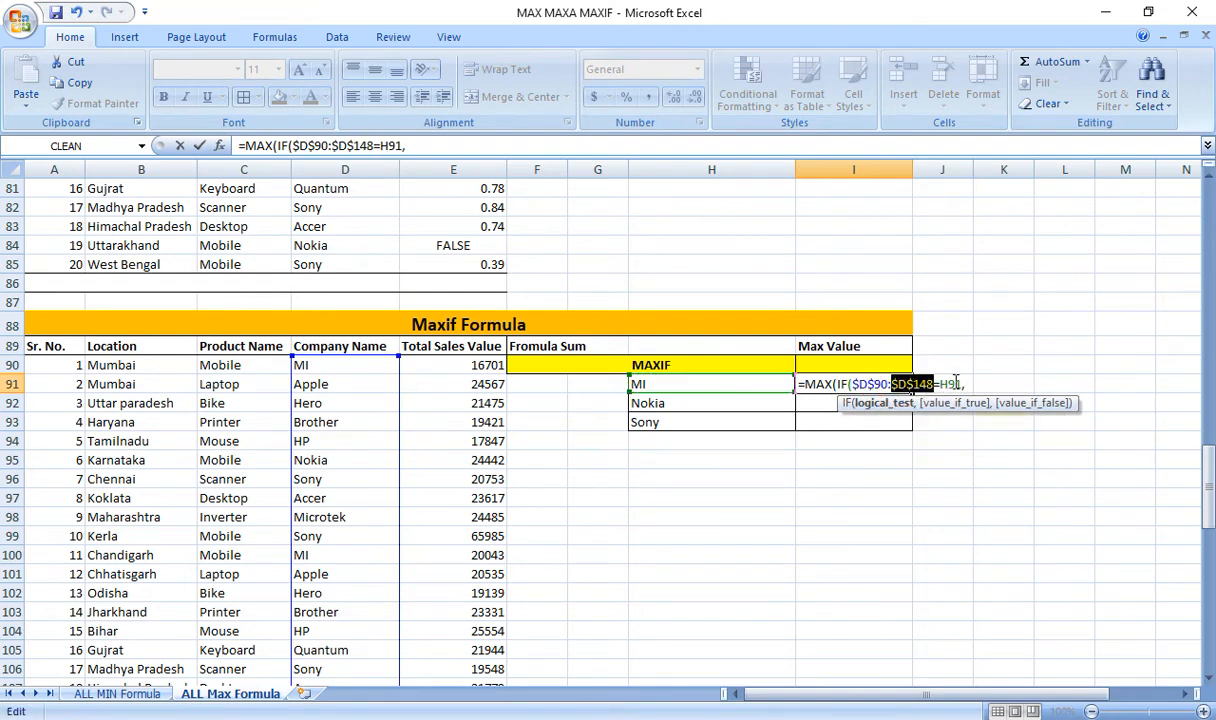
left_click(966, 385)
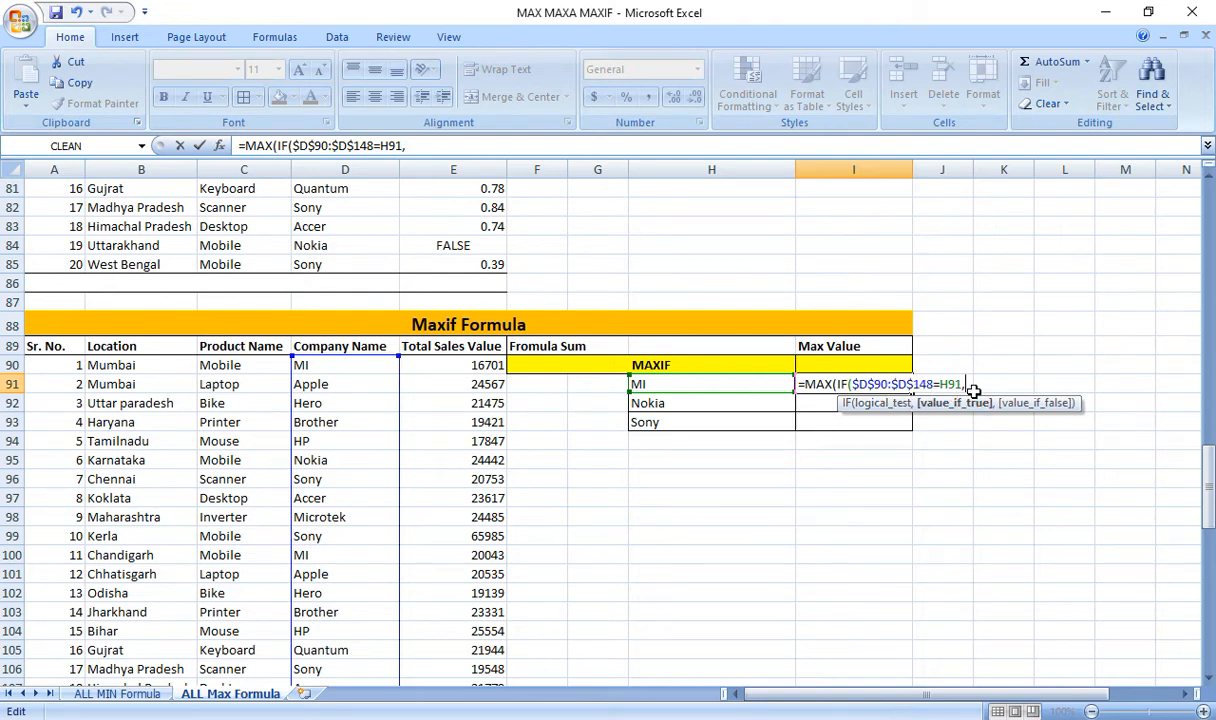
Complete the MI formula with the absolute sales range $E$90:$E$148 as value_if_true, close both functions, and enter it as an array formula.
left_click(443, 371)
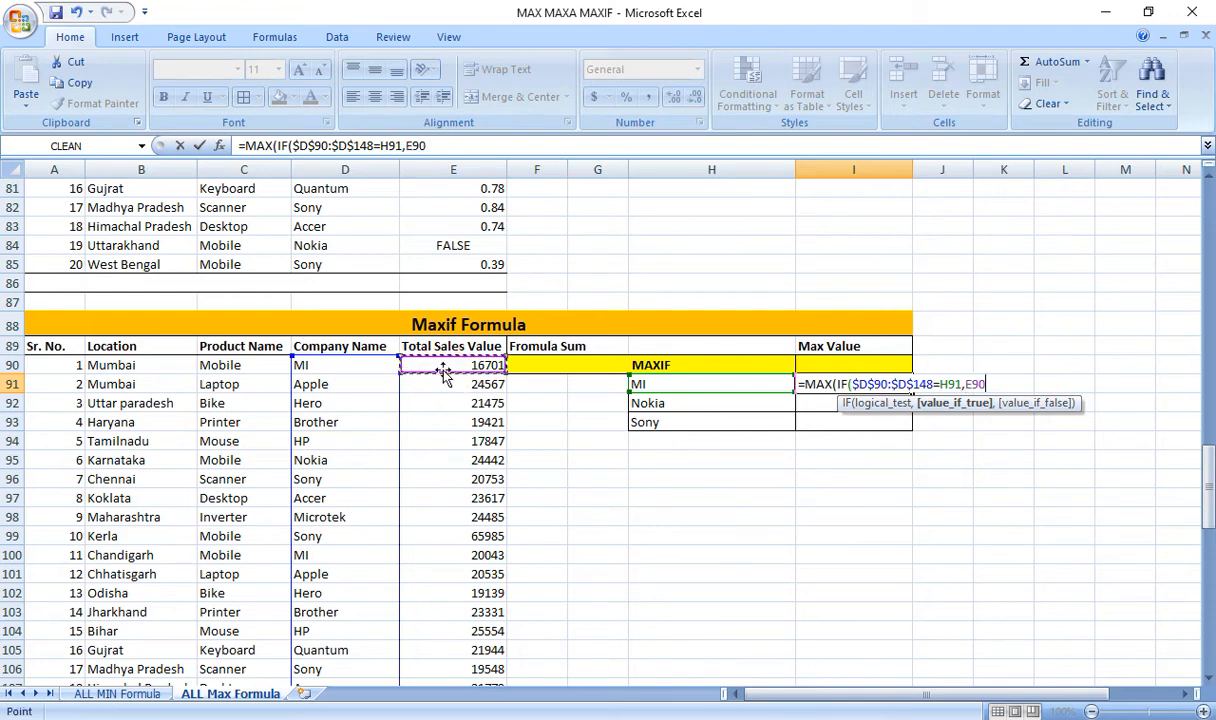
key("ctrl+shift+Down")
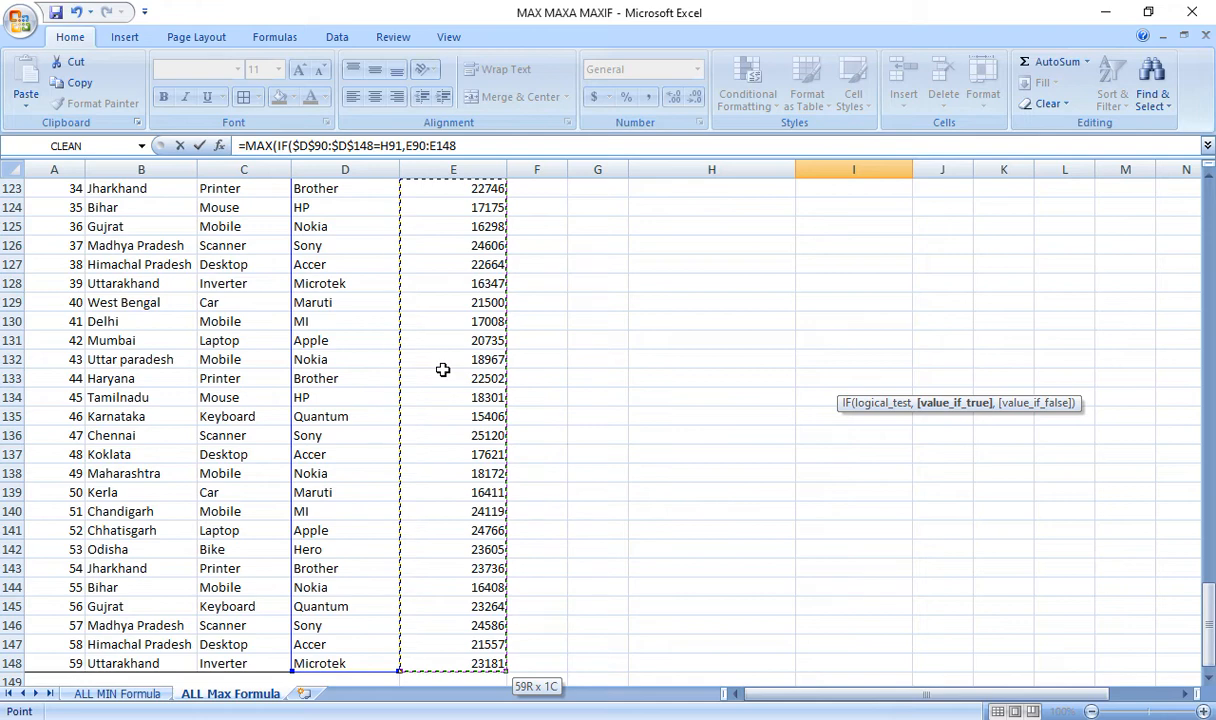
key("F4")
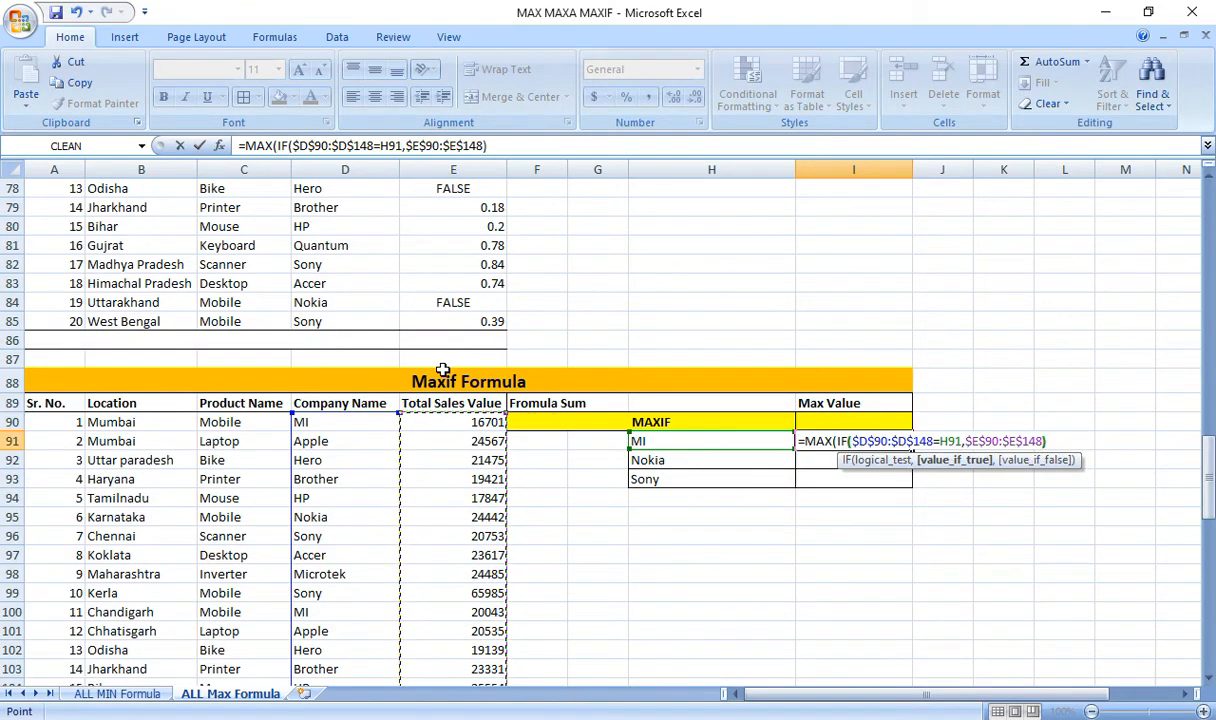
type(")")
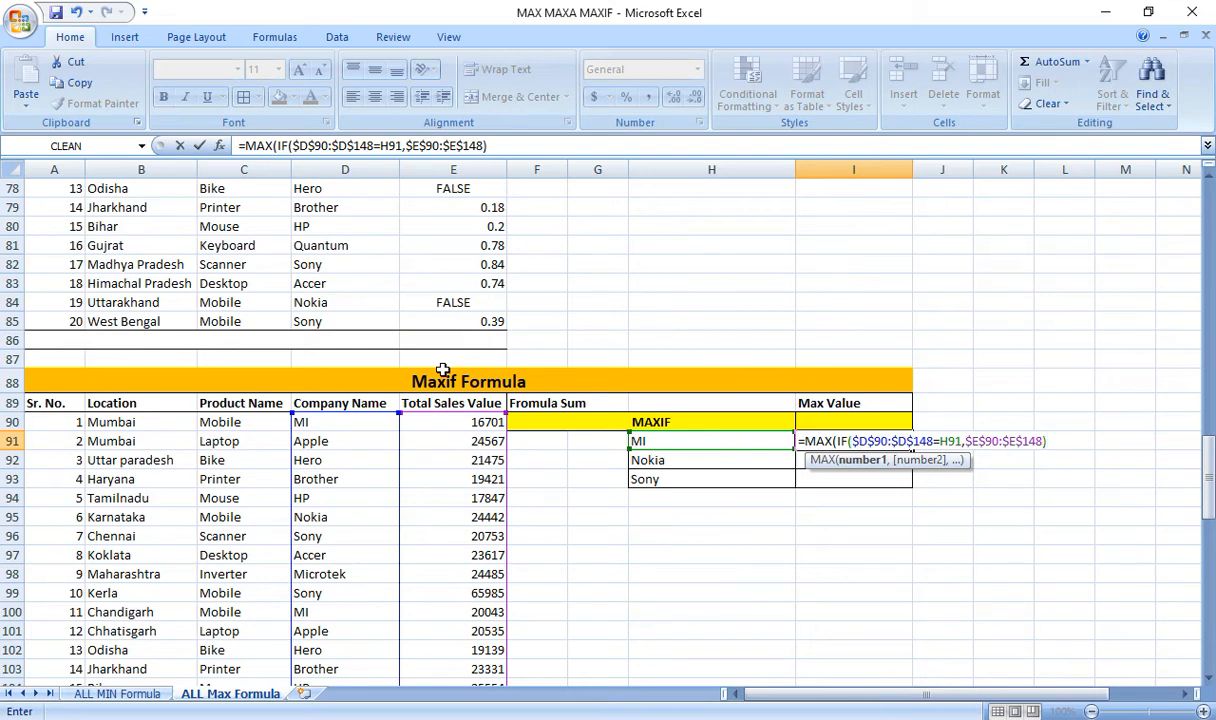
type(")")
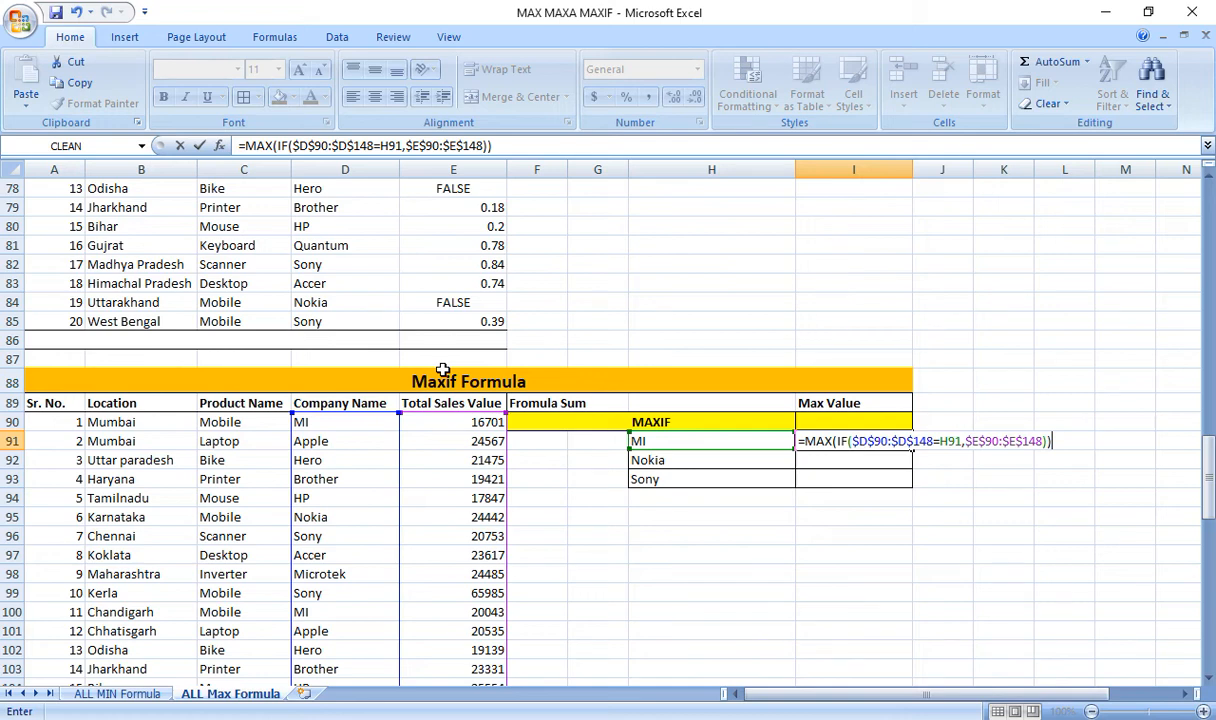
key("ctrl+shift+Return")
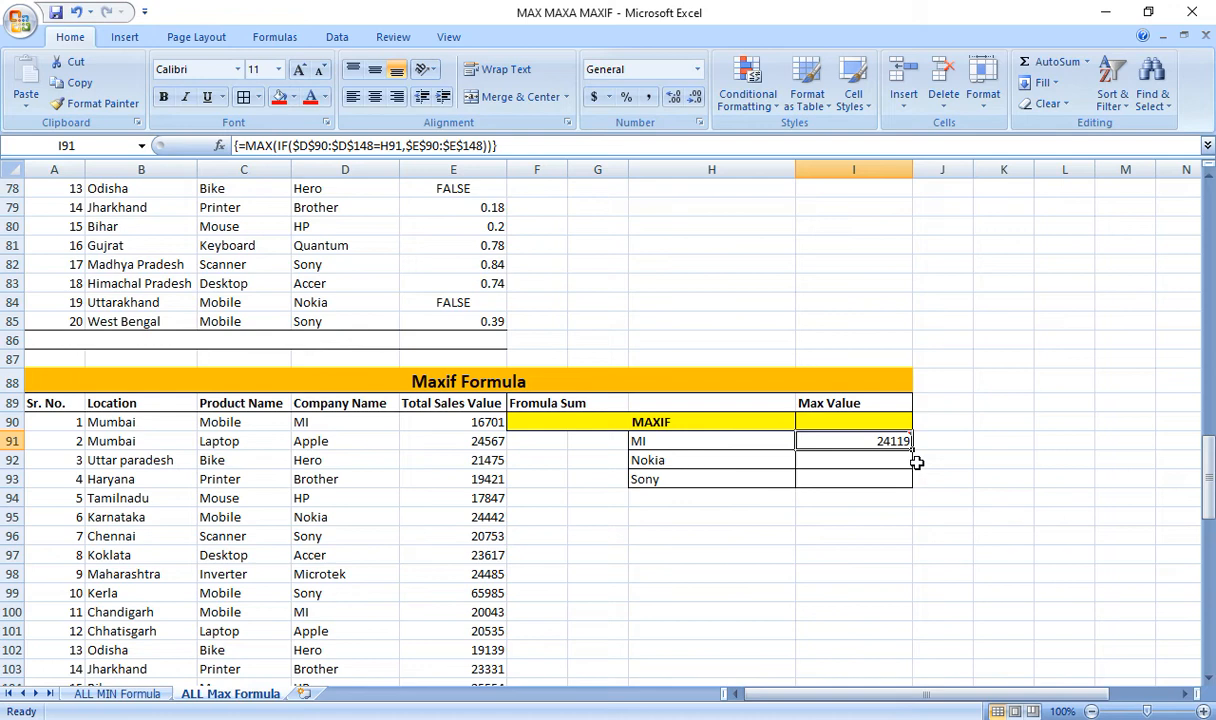
Fill the MI array formula from I91 down to I93 to cover Nokia and Sony.
left_click_drag(913, 452, 913, 487)
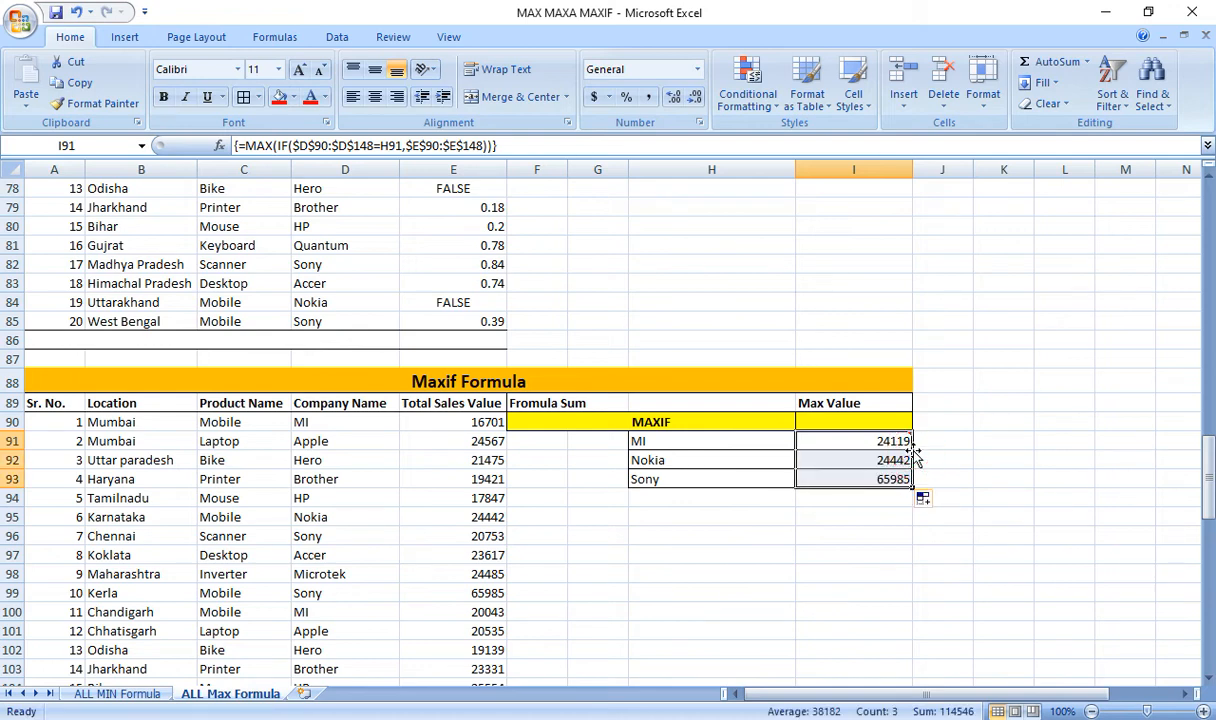
left_click(713, 441)
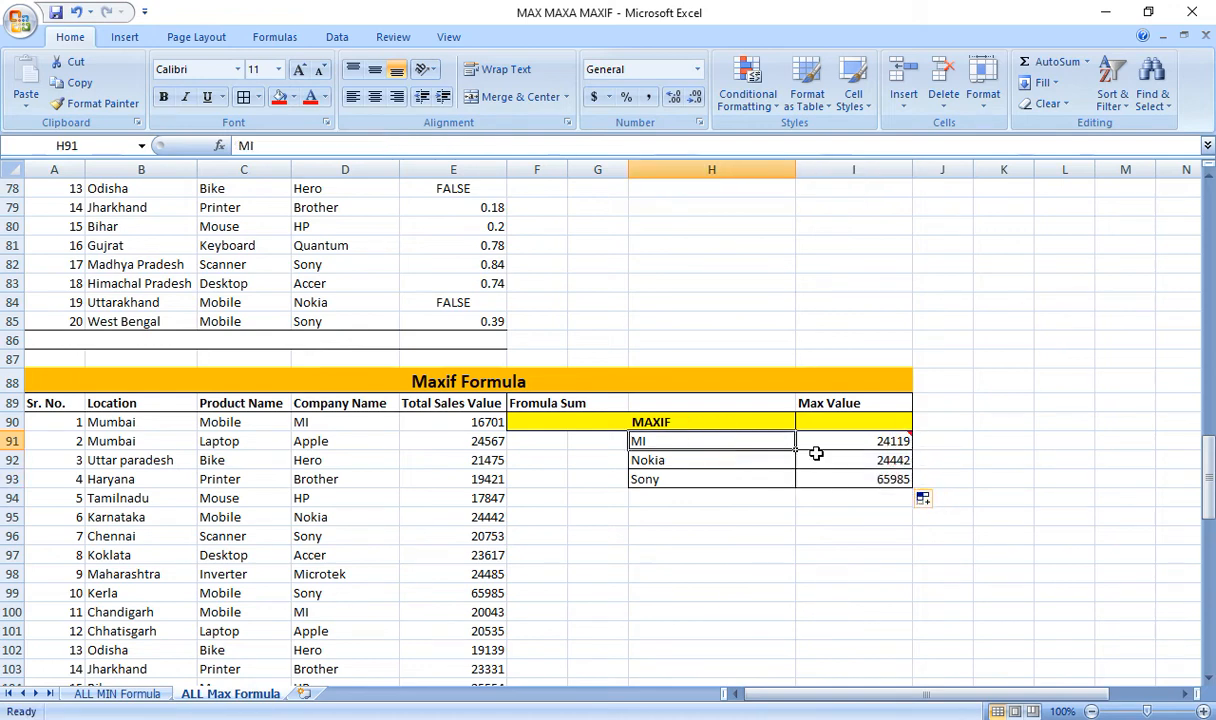
left_click(877, 441)
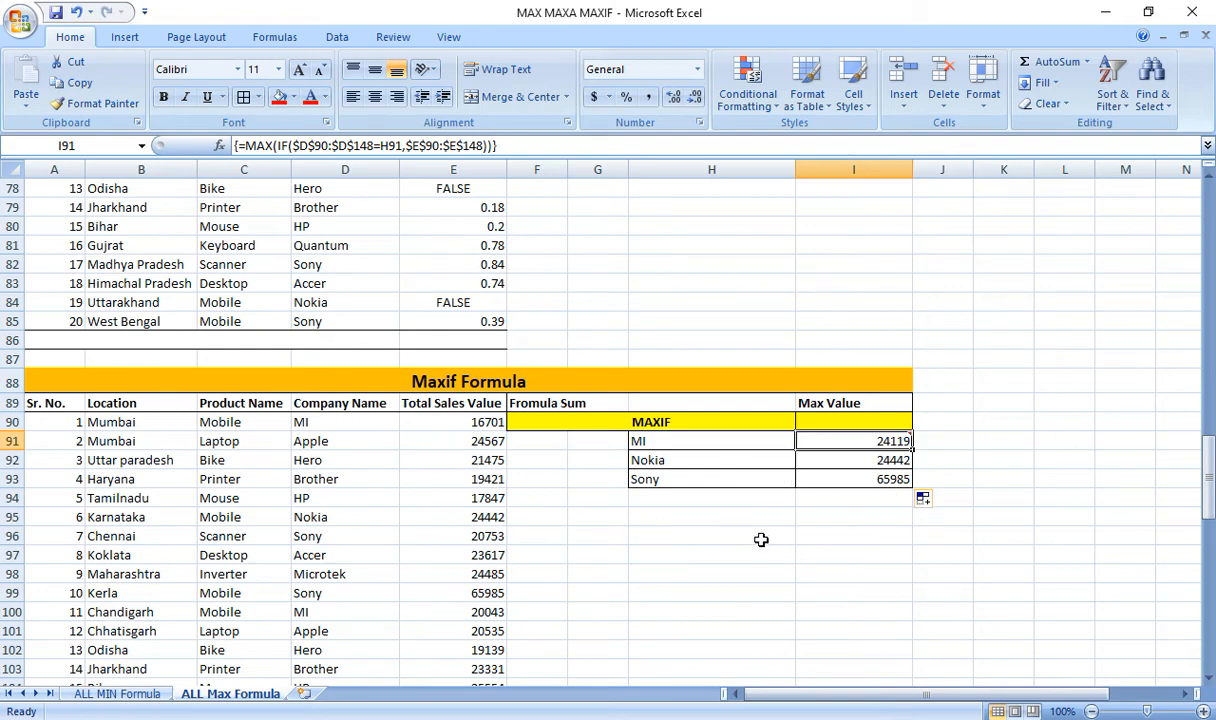
Review the Max Value cells for MAX, MAXA and MAXIF in column I of the All Max Formula summary table.
scroll(760, 540, "up", 20)
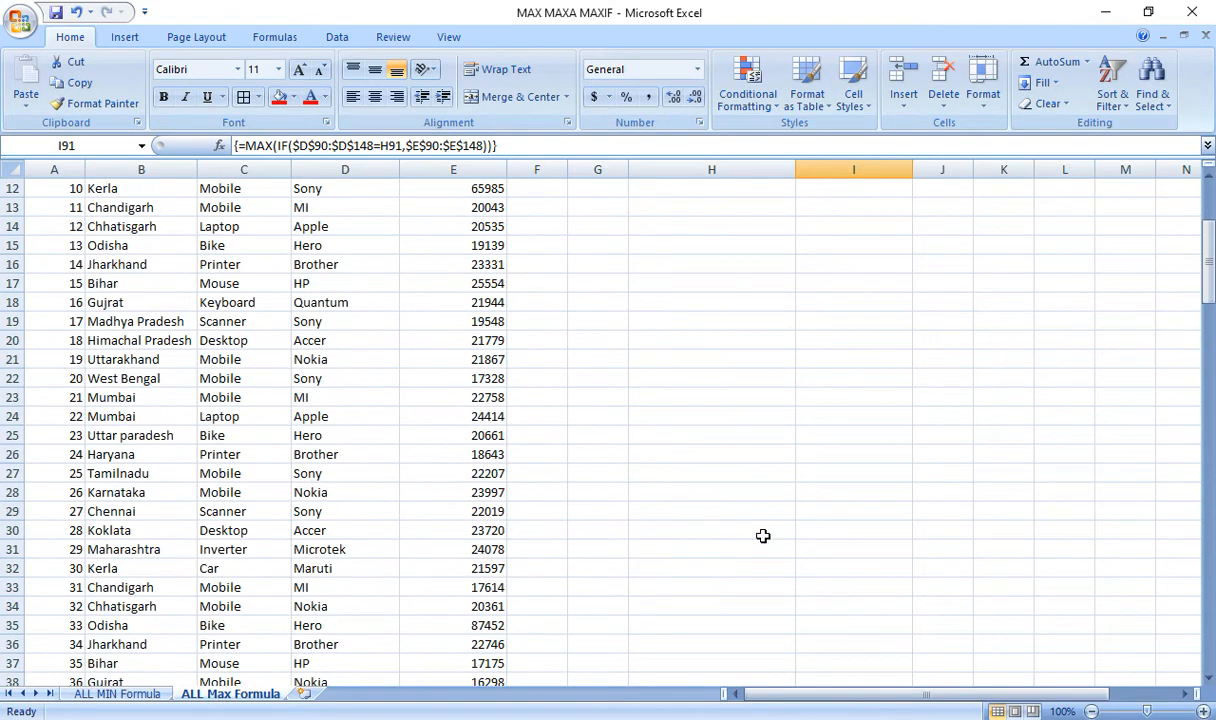
scroll(762, 536, "up", 4)
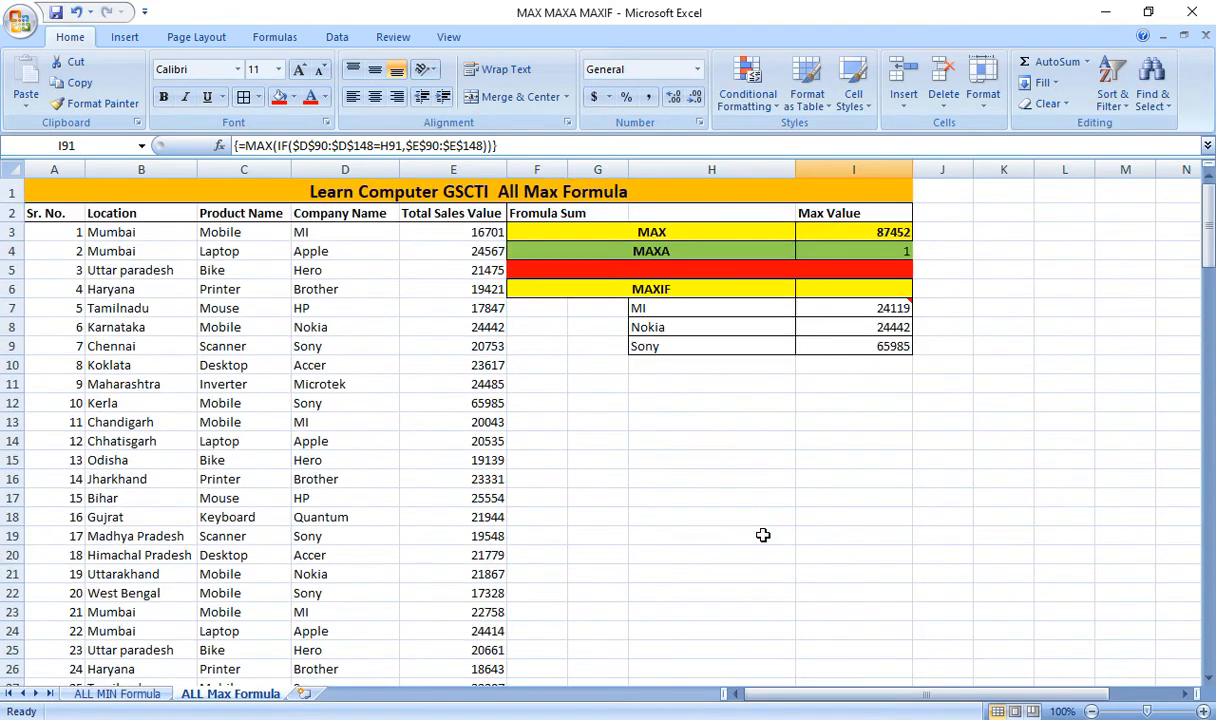
left_click(857, 235)
key("Down")
key("Down")
key("Down")
key("Down")
key("Down")
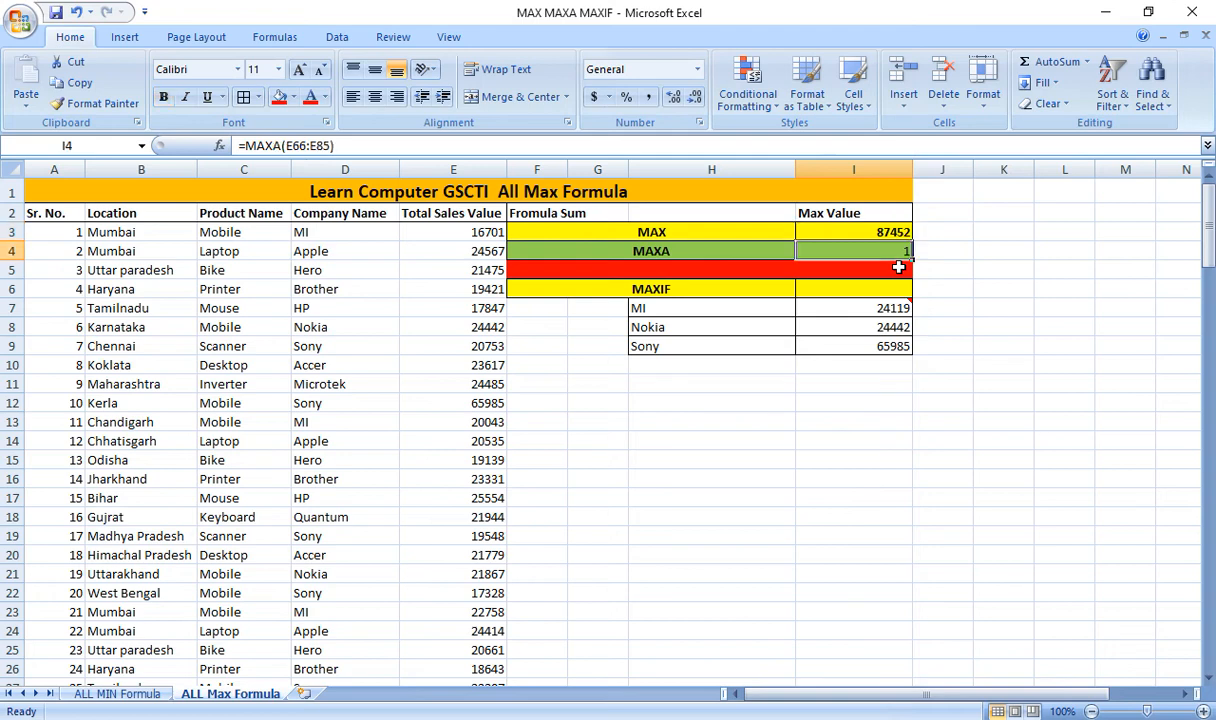
key("Down")
key("Down")
key("Down")
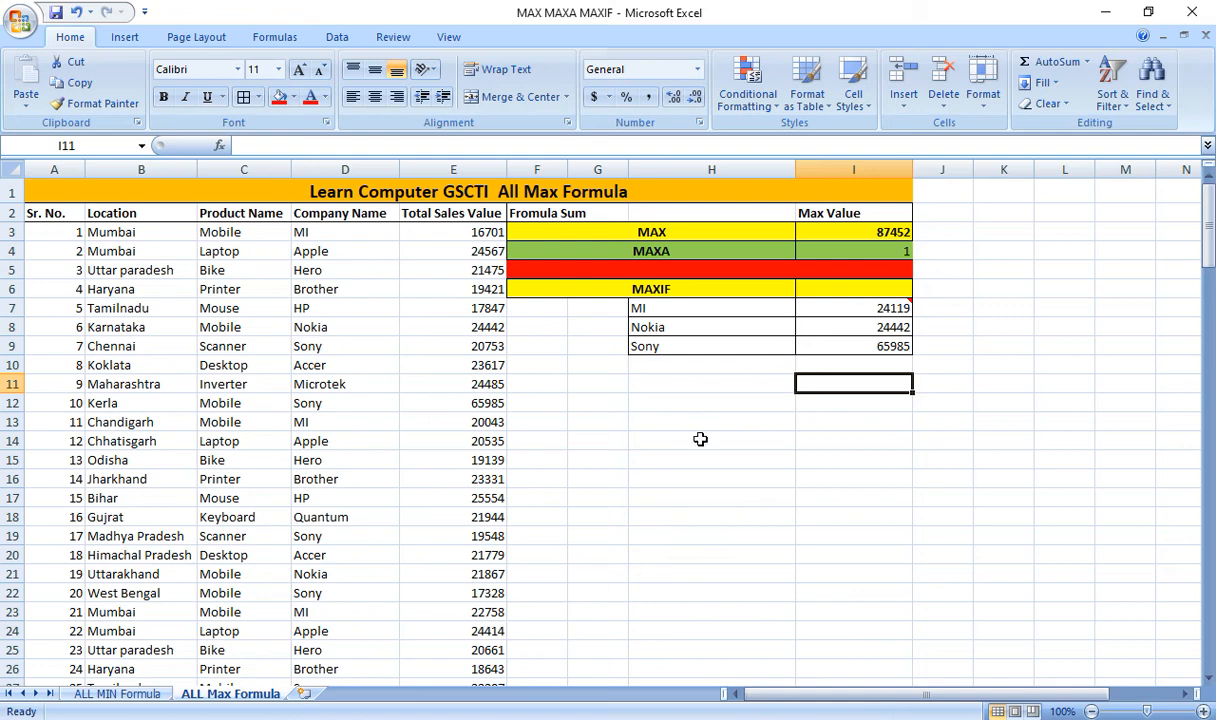
left_click(674, 385)
left_click(815, 382)
left_click(712, 384)
left_click(813, 382)
left_click(742, 387)
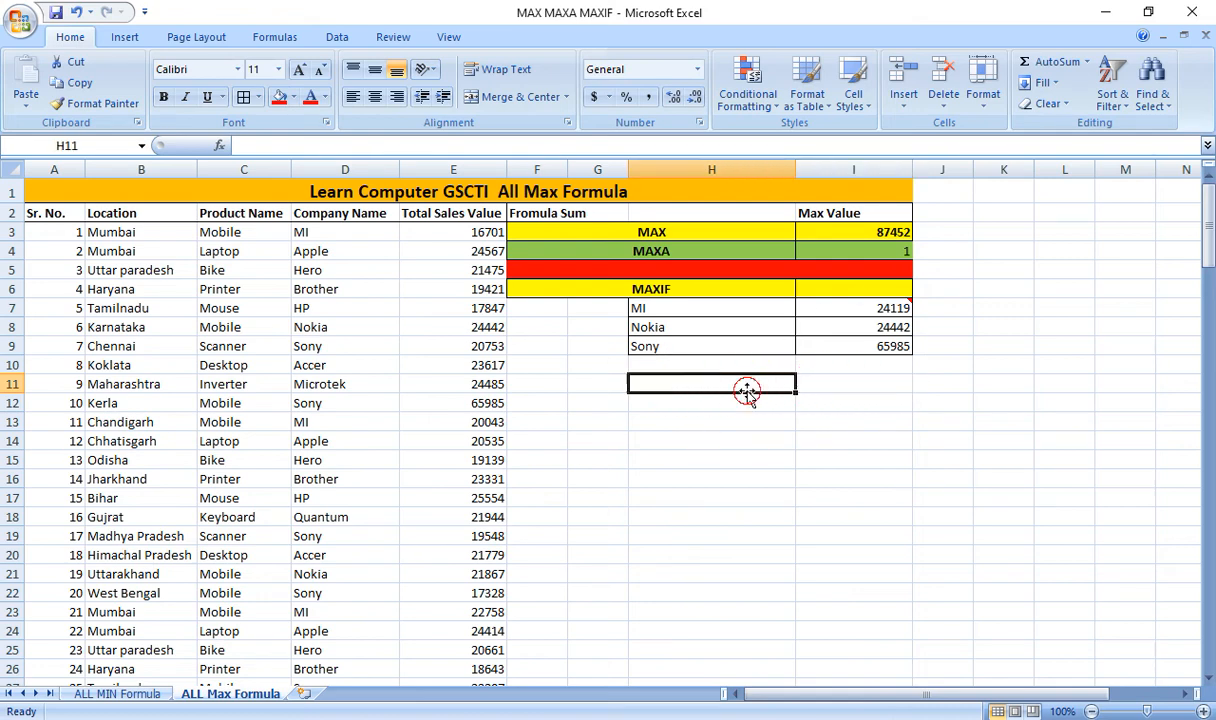
left_click(808, 387)
left_click(744, 386)
left_click(835, 382)
left_click(735, 382)
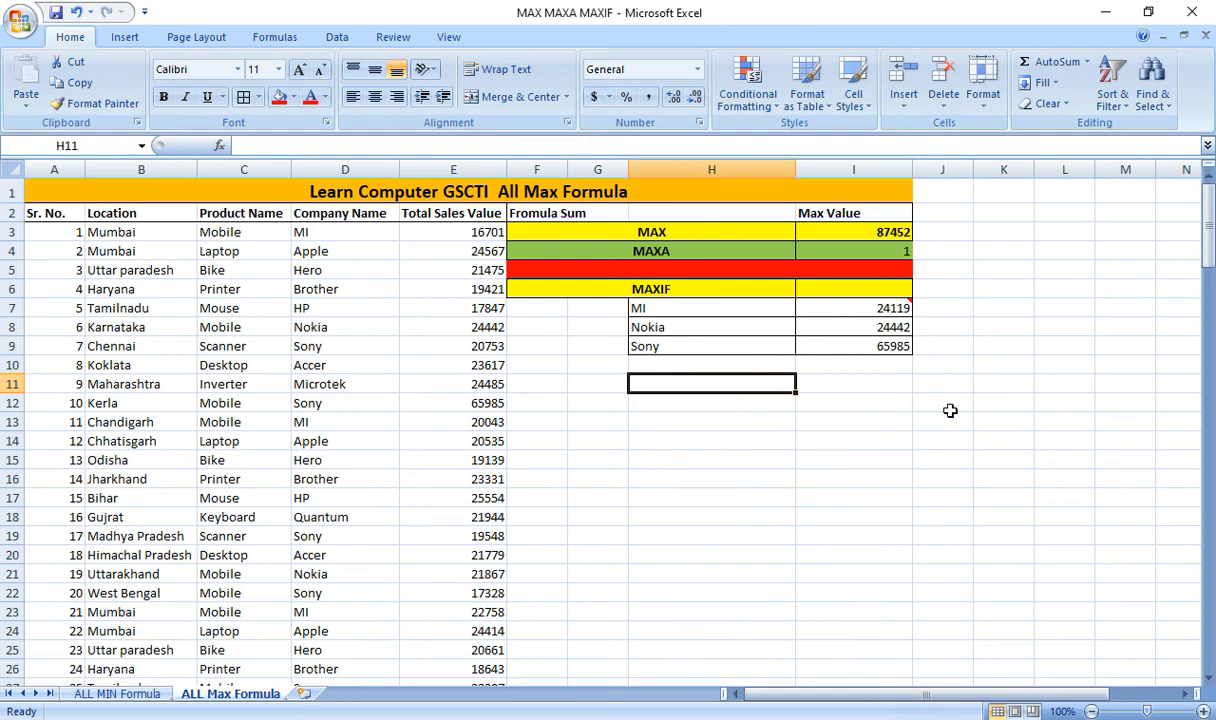